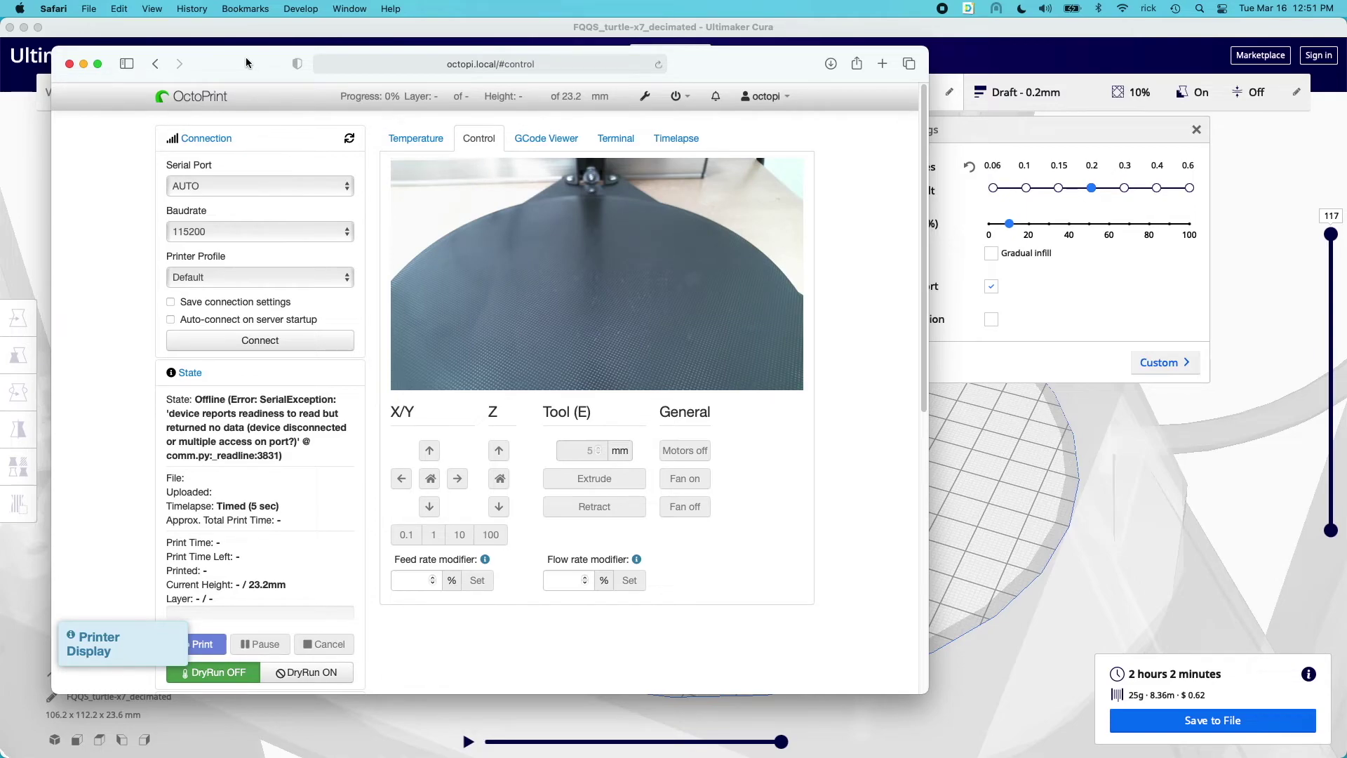
Switch to Ultimaker Cura and inspect the turtle model's scale dimensions on the build plate.
double_click(245, 56)
key(super+Tab)
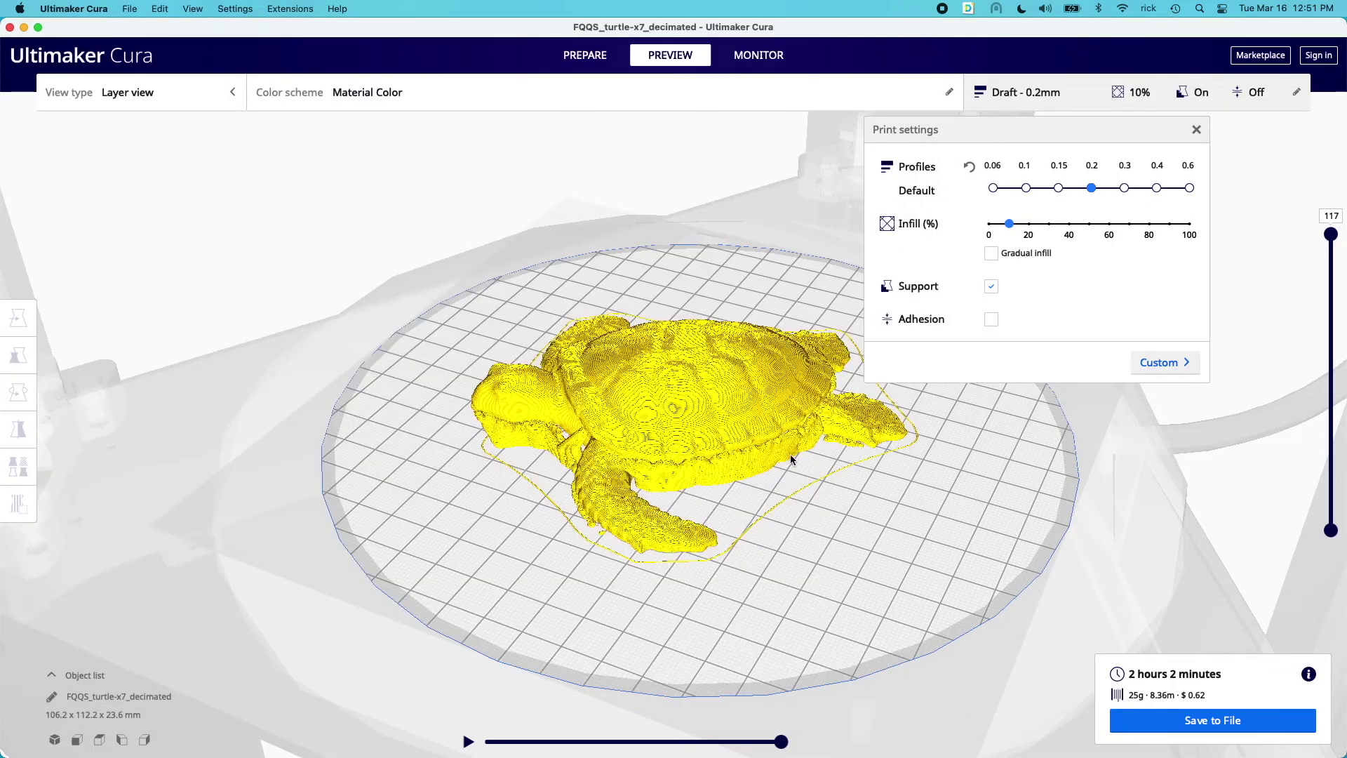
right_drag(722, 454, 727, 397)
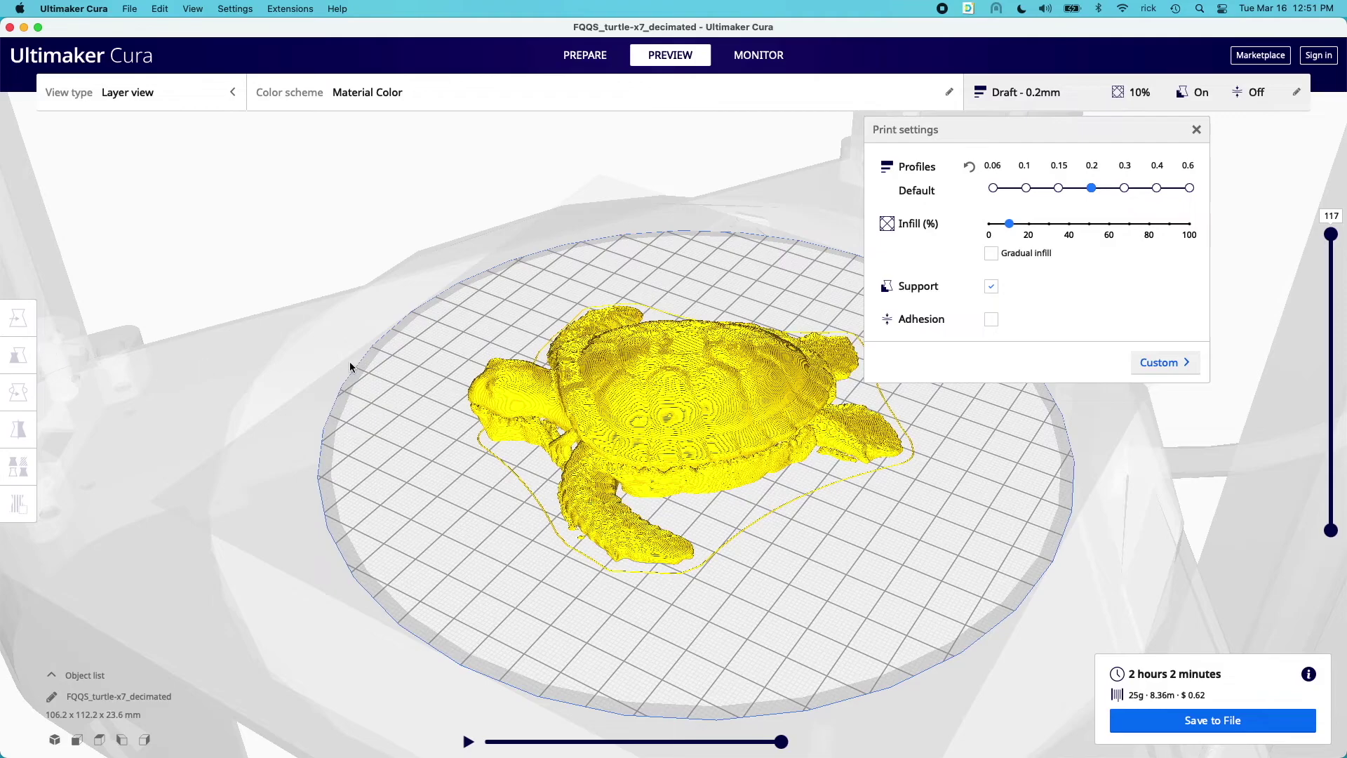
click(661, 399)
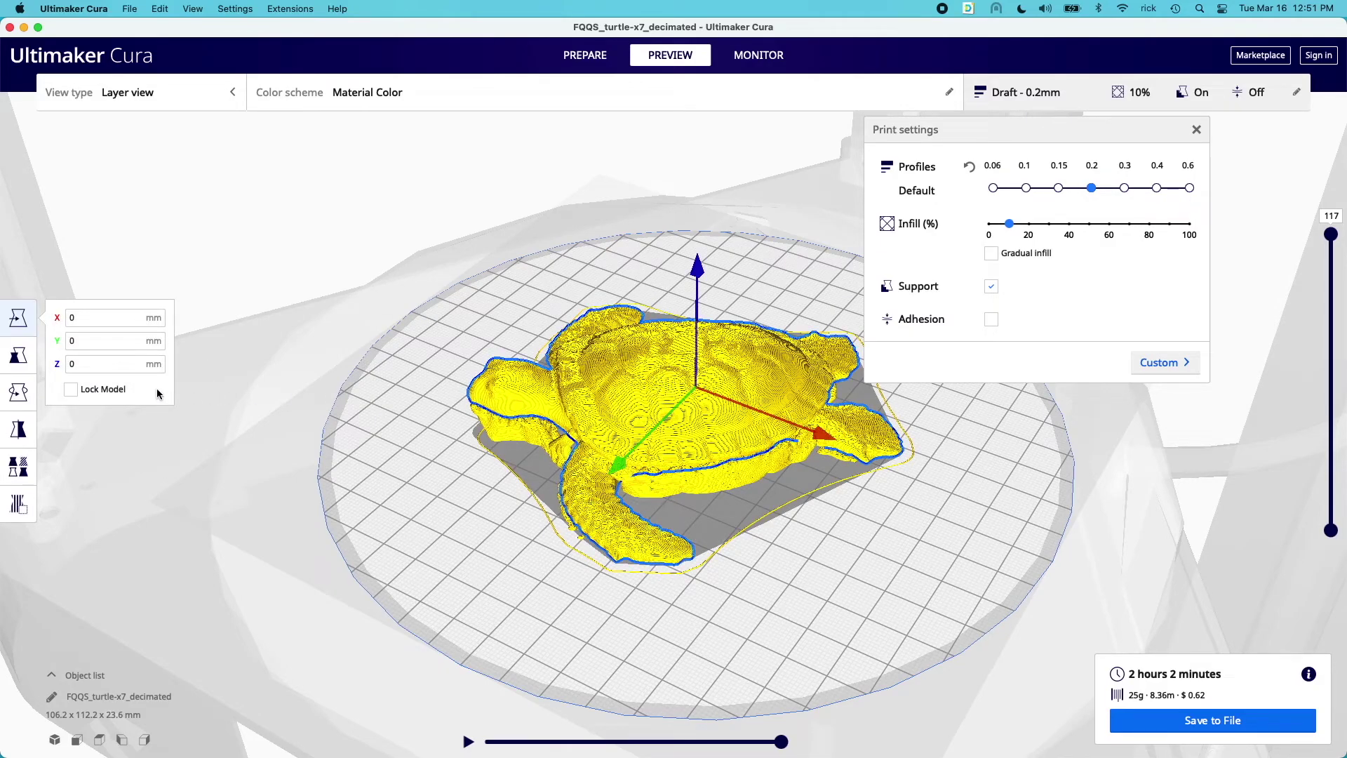
click(23, 358)
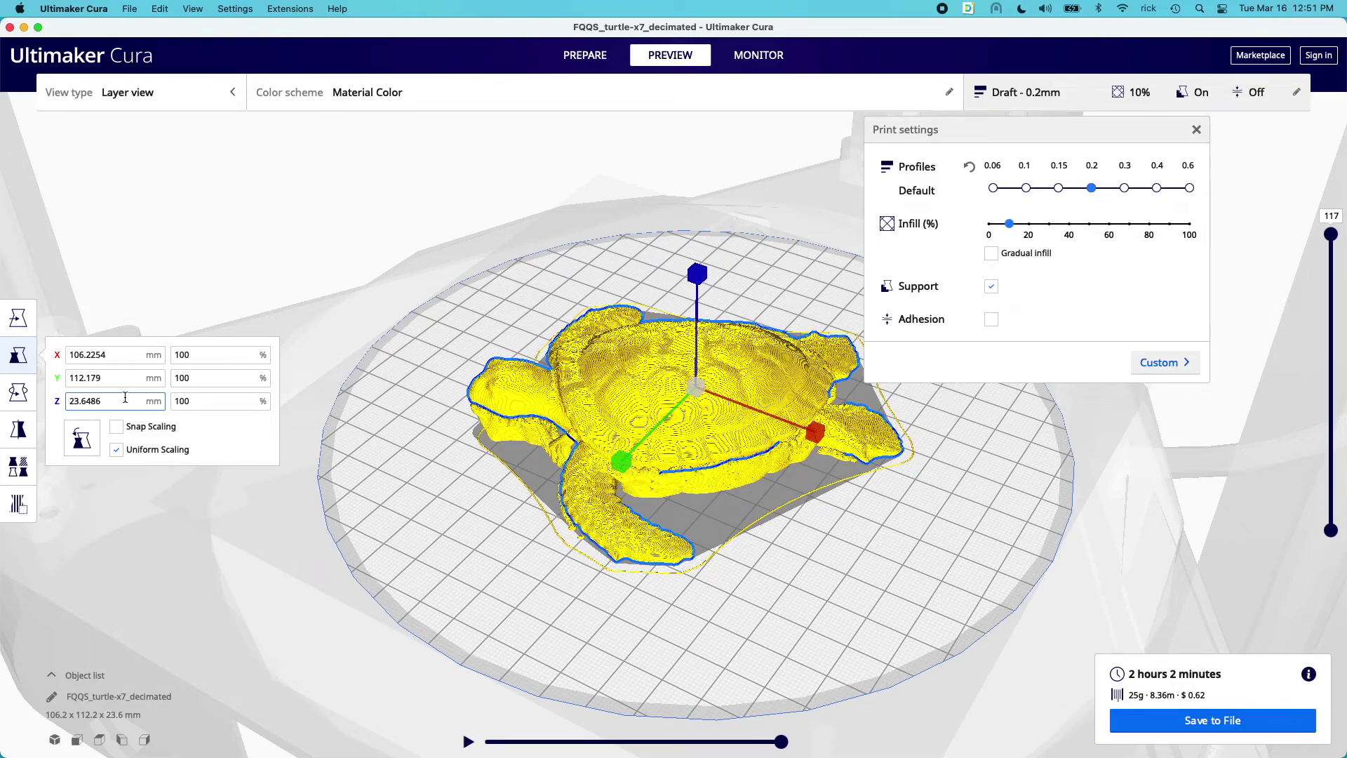
click(421, 416)
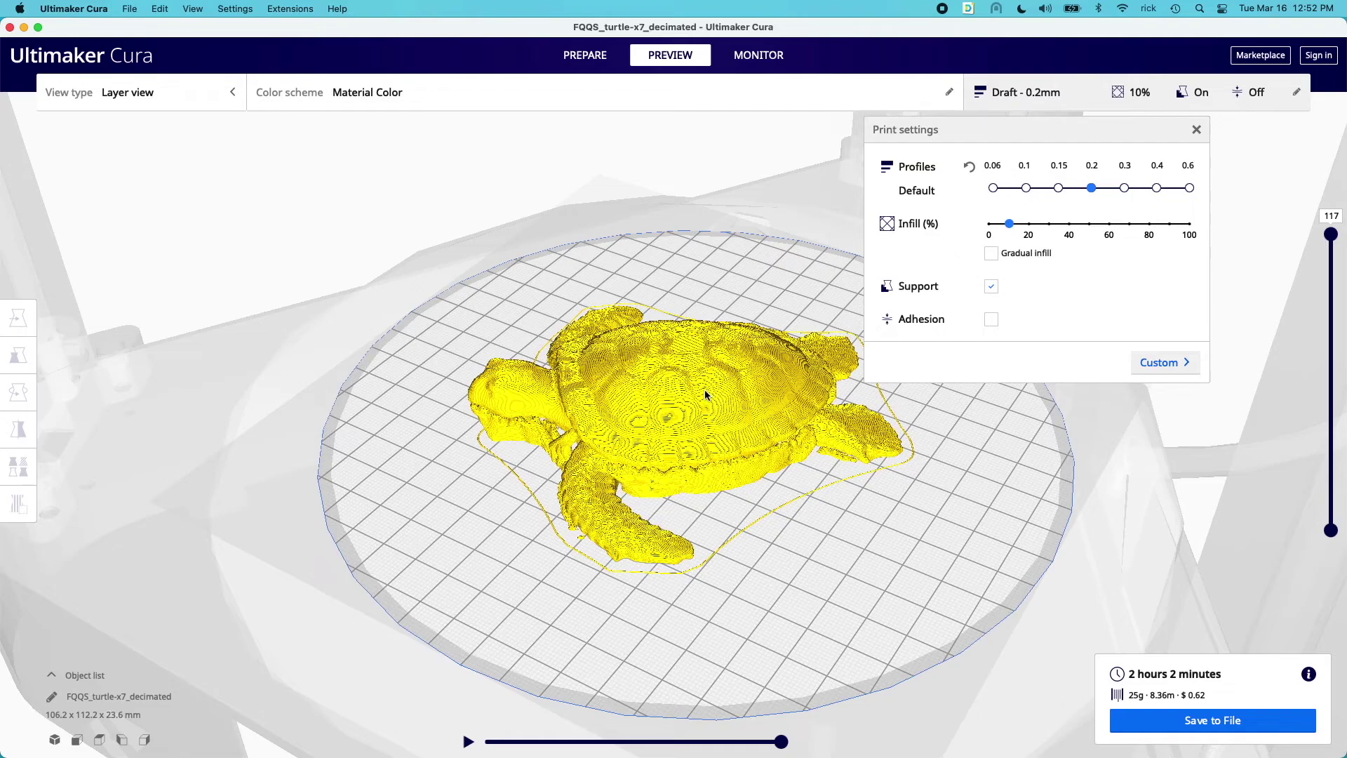
Open Terminal, enlarge its text several sizes, and move its window clear of the screen edge.
key(super+space)
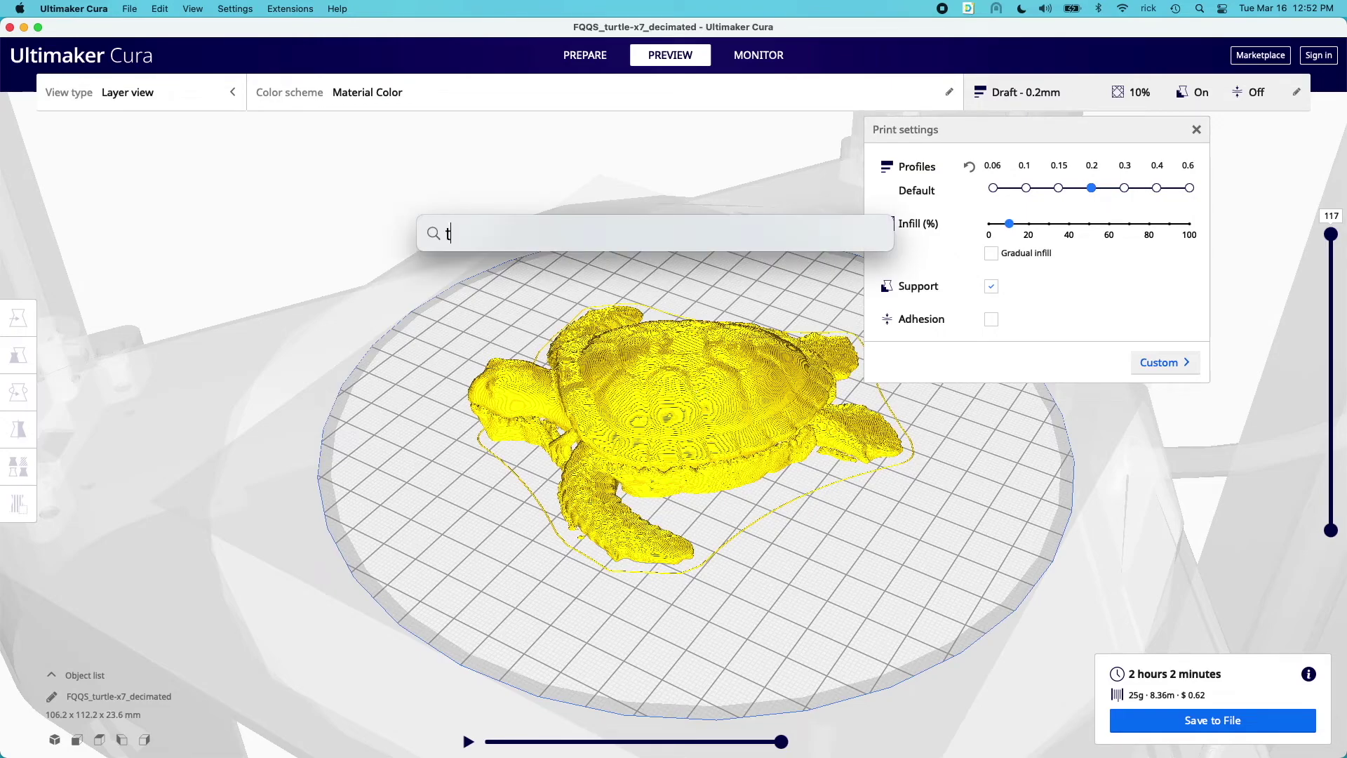
text(terminal)
key(Return)
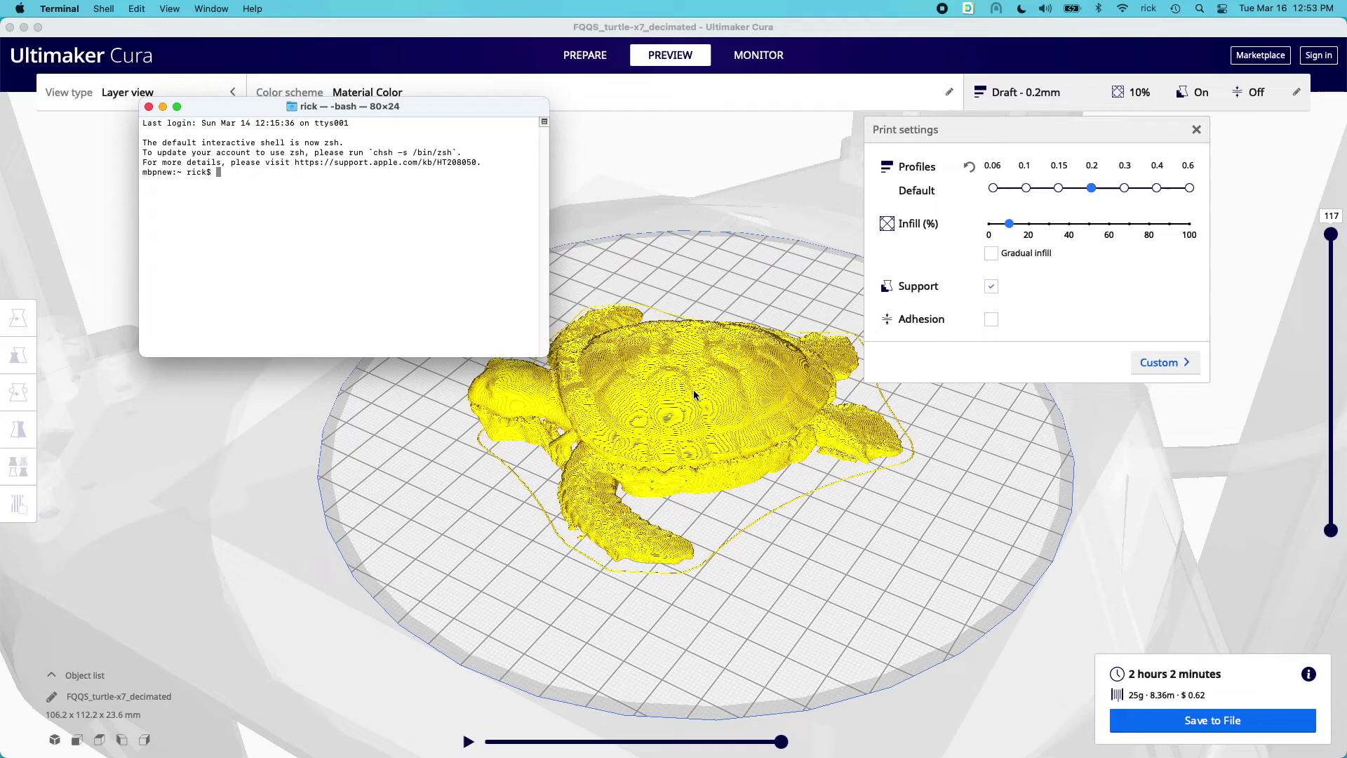
key(super+plus)
key(super+plus)
key(super+plus)
key(super+plus)
key(super+plus)
key(super+plus)
drag(353, 105, 740, 149)
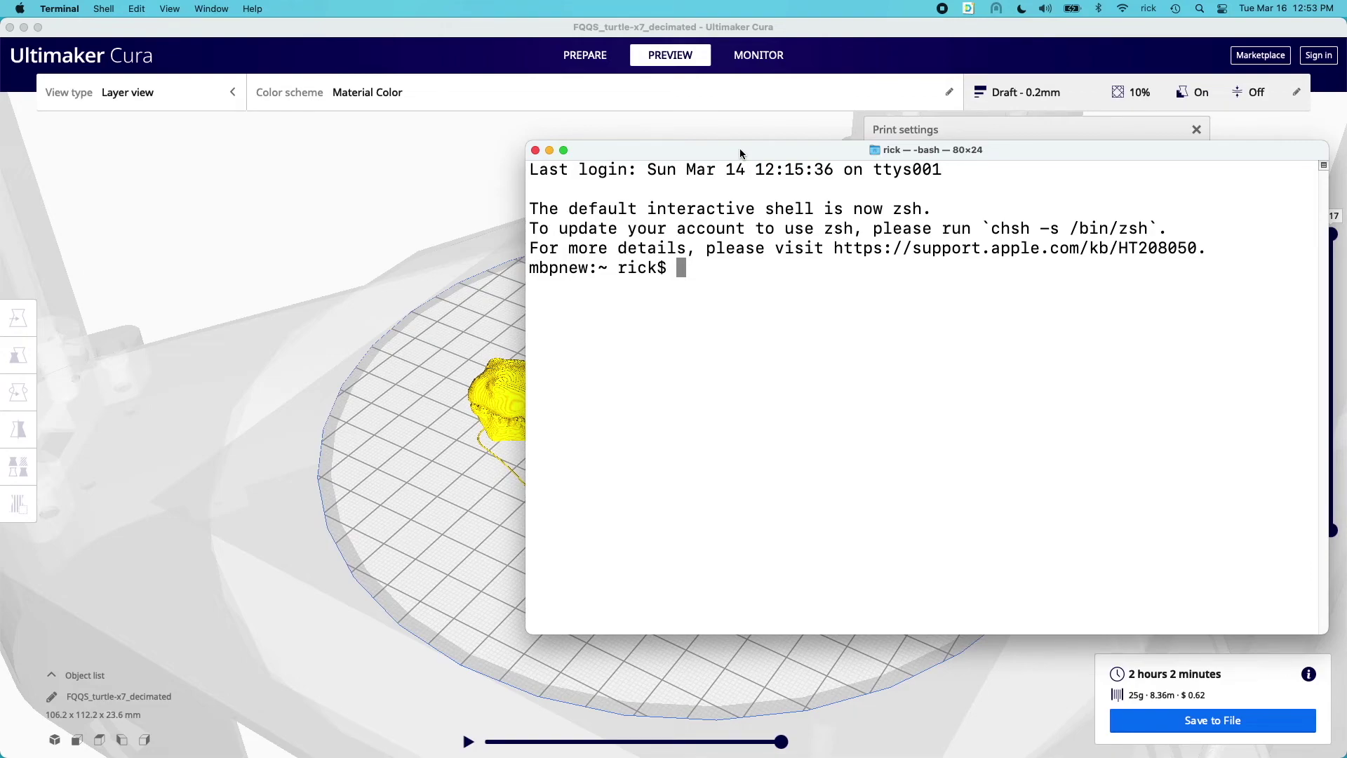
text(ssh pi@oc)
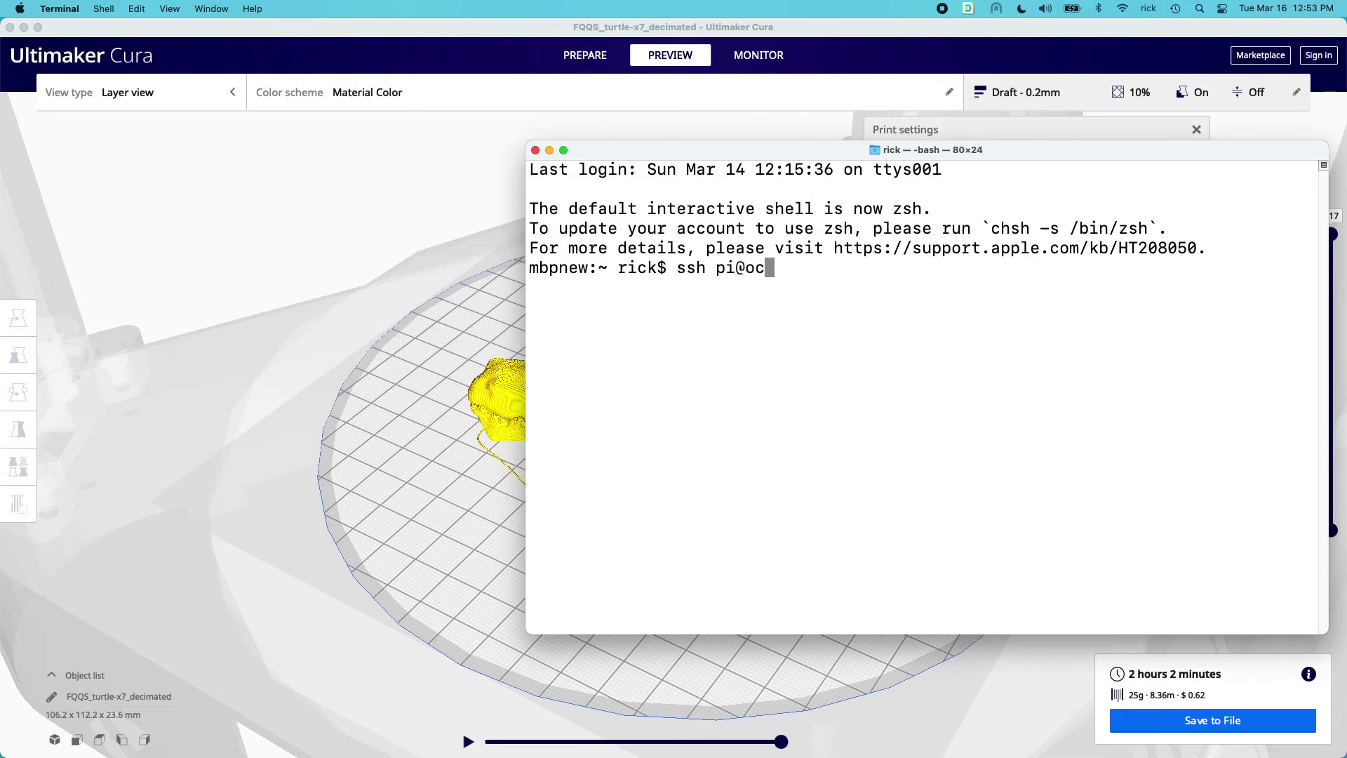
text(topi.local)
key(Return)
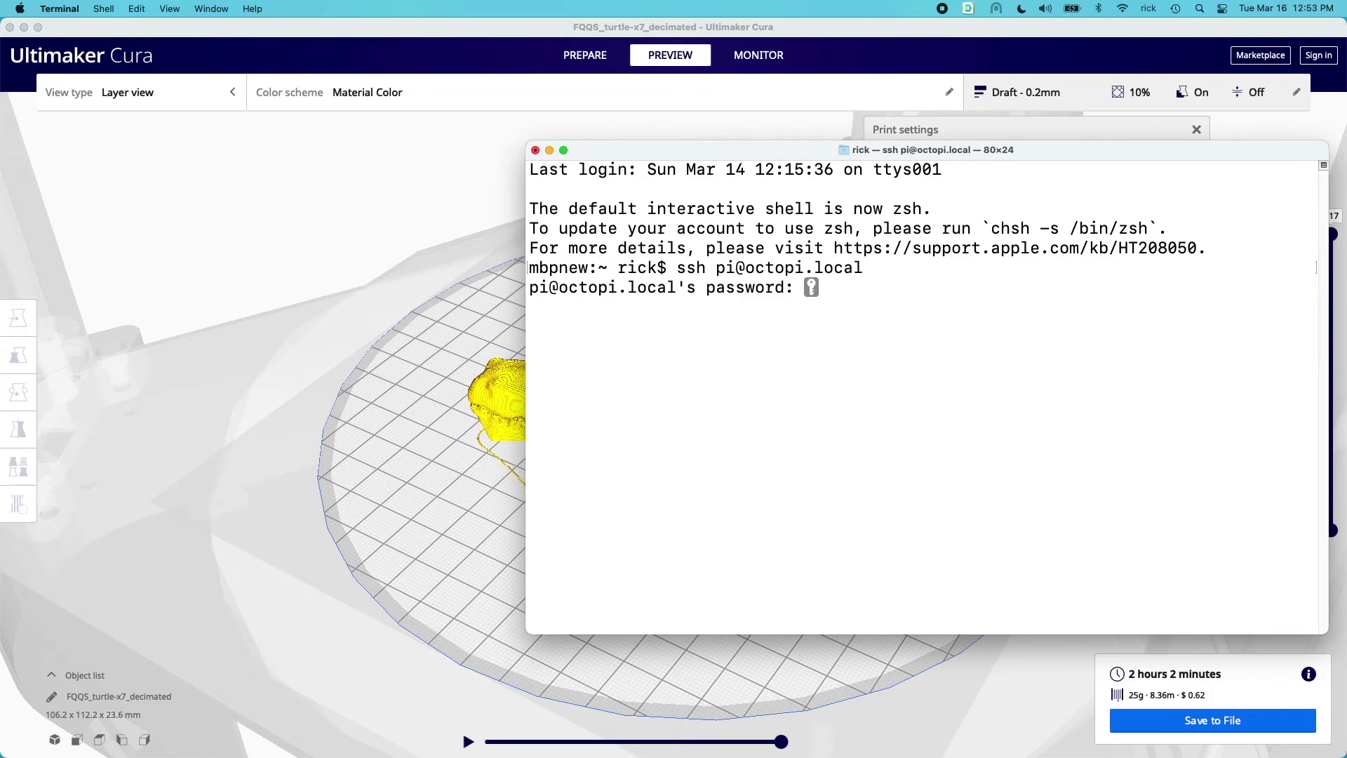
key(Return)
text(clear)
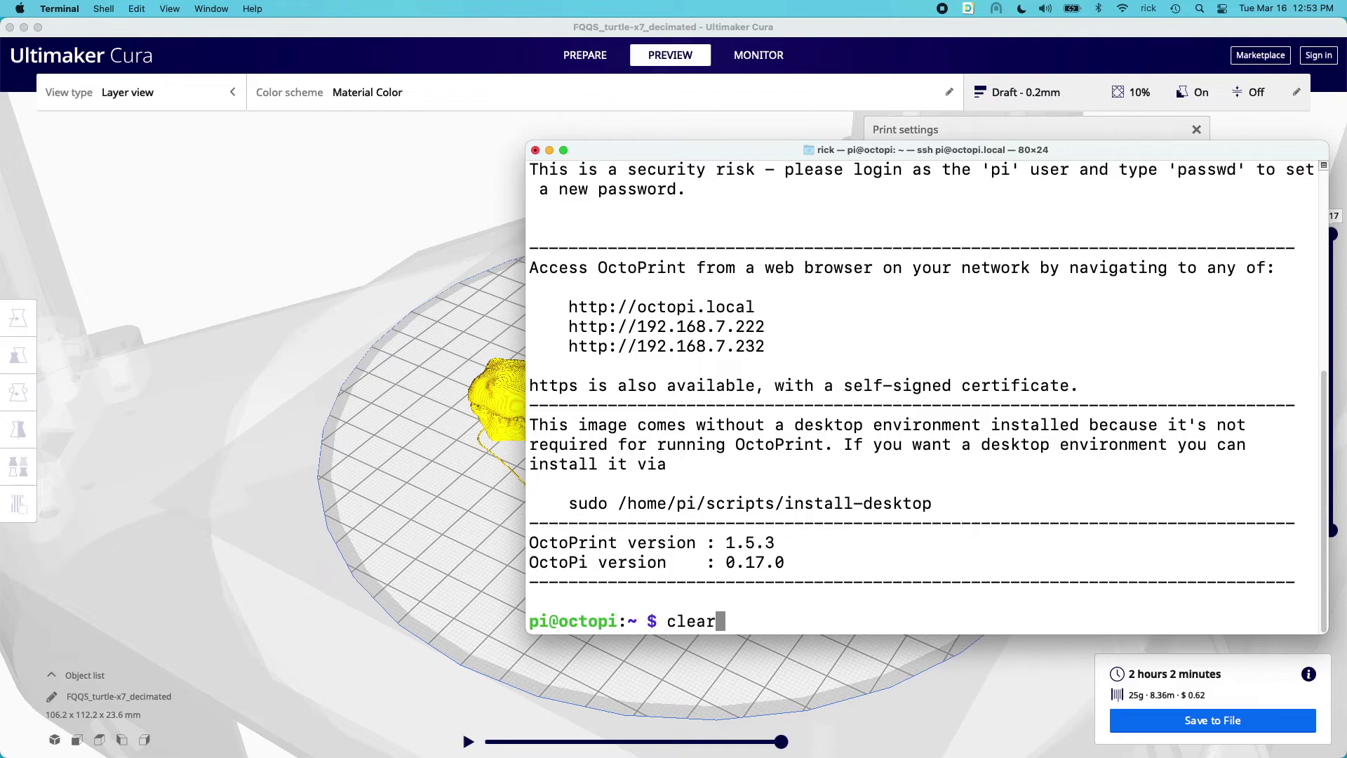
key(Return)
Switch to Safari, narrow the OctoPrint window, and enlarge the page so the printer's camera feed fills it.
key(super+Tab)
key(super+Tab)
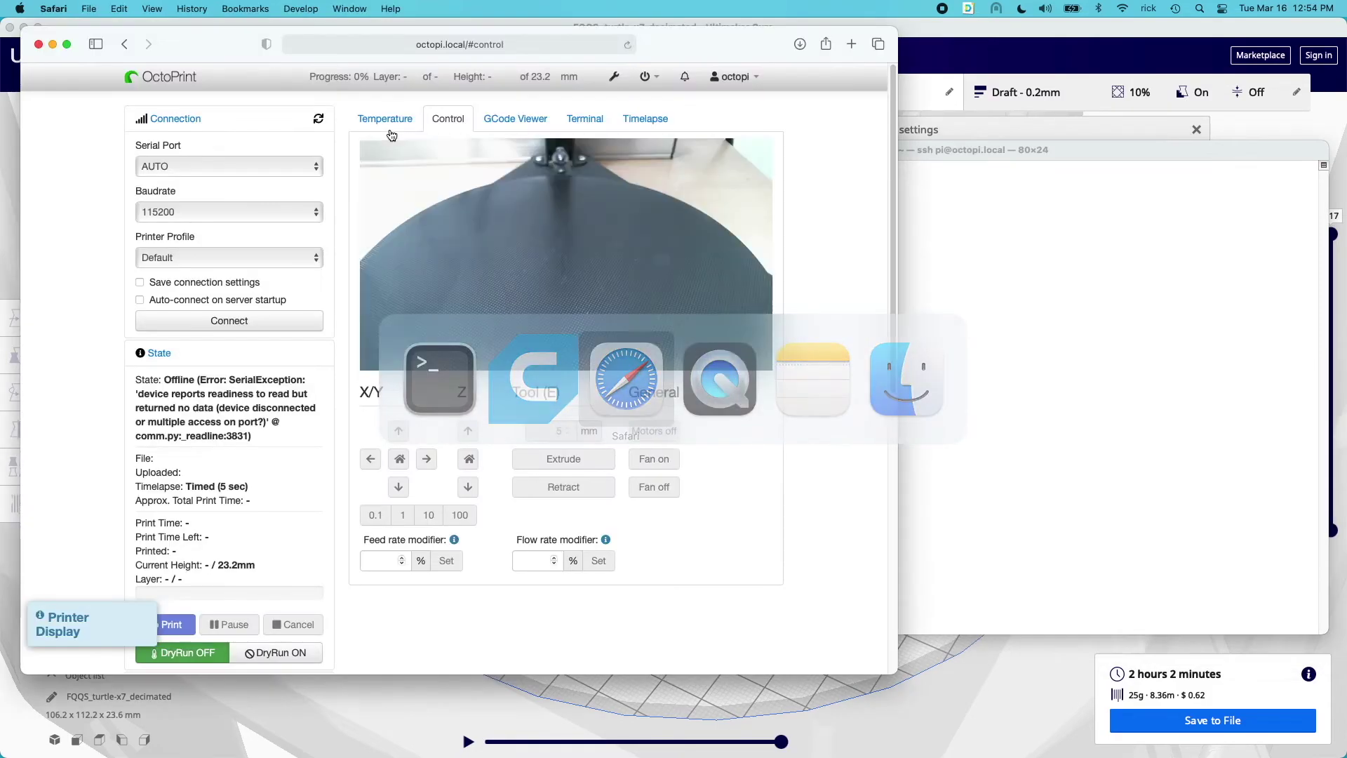
drag(881, 710, 690, 668)
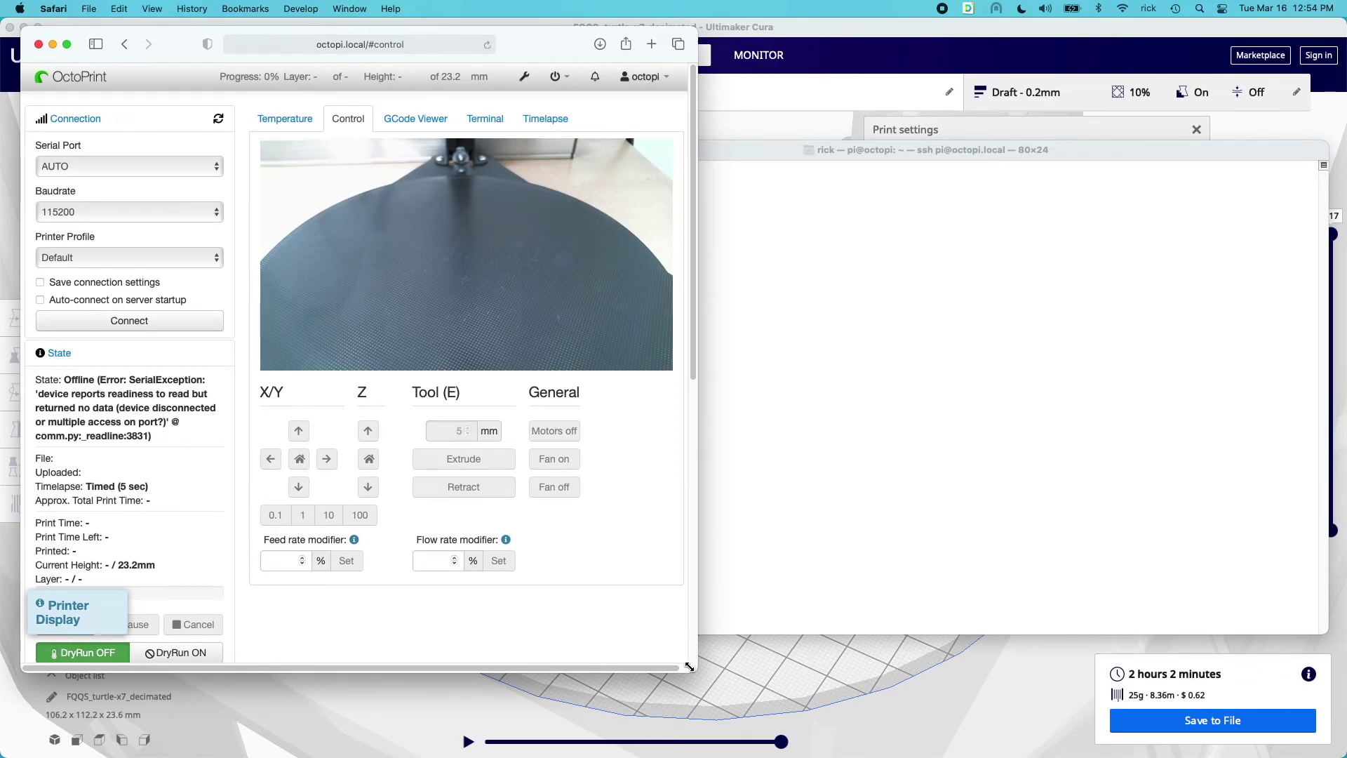
key(super+equal)
key(super+equal)
key(super+equal)
key(super+equal)
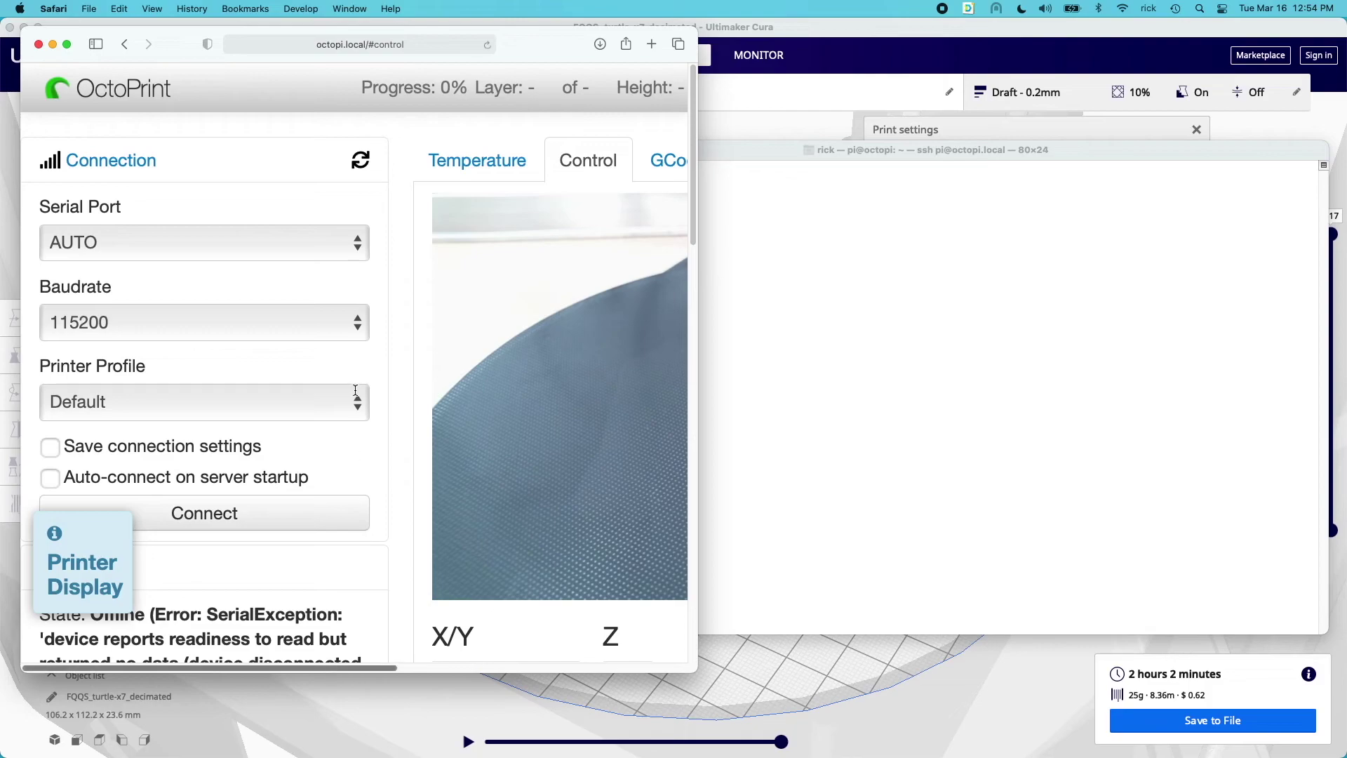
click(152, 8)
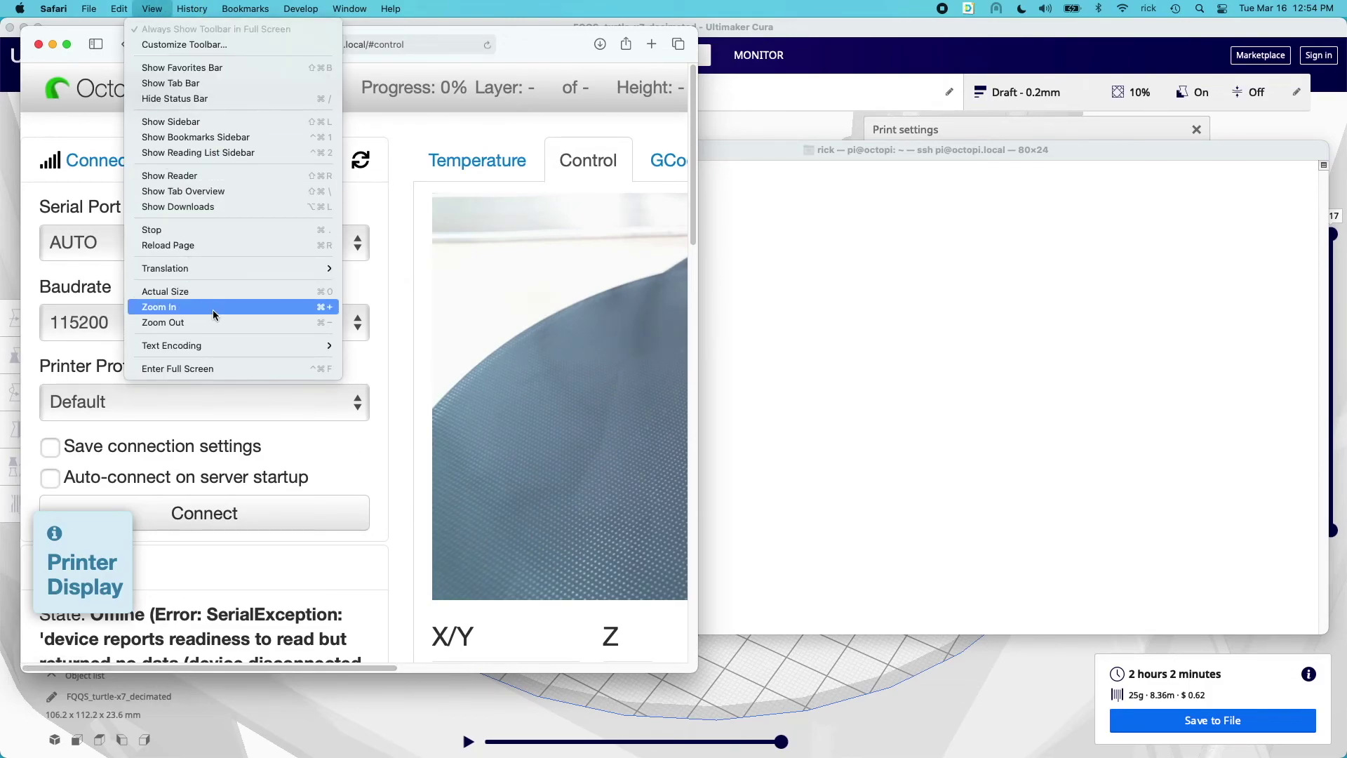
click(156, 8)
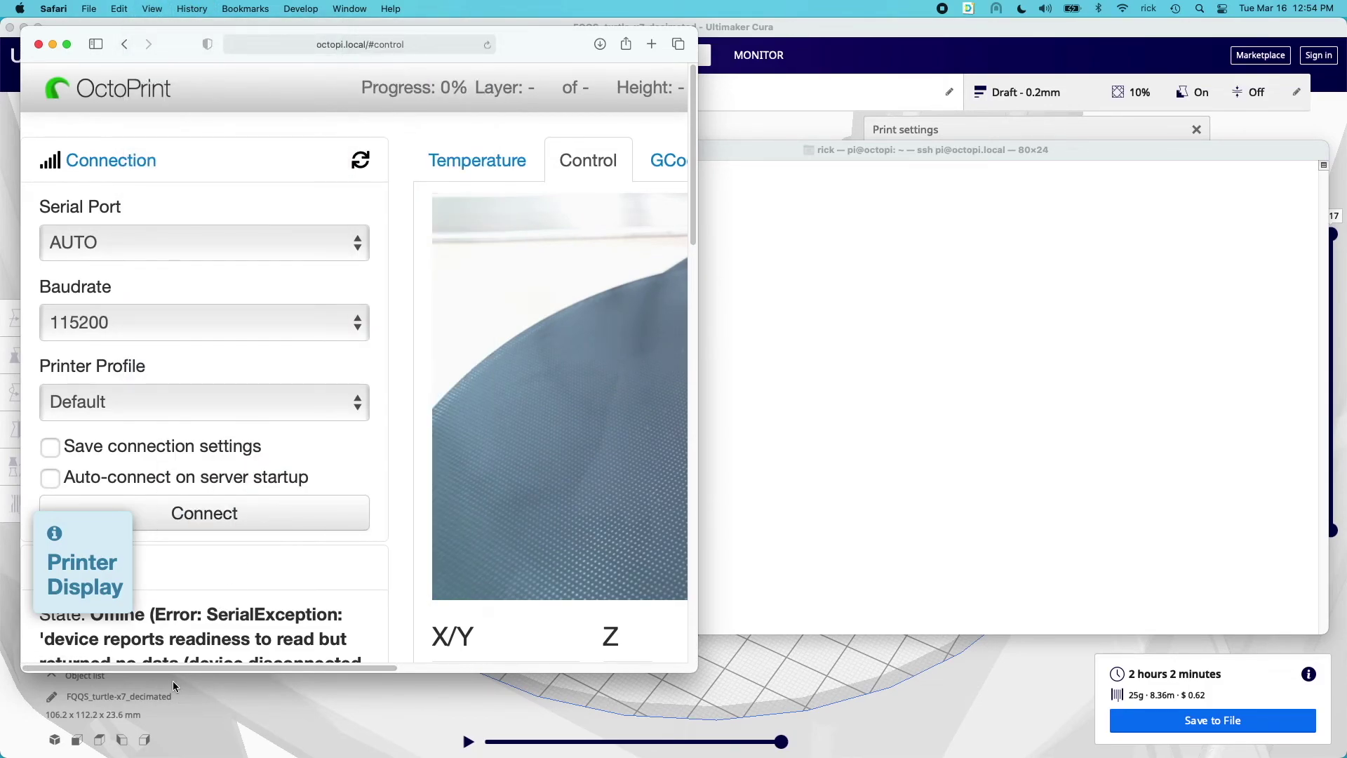
drag(170, 669, 411, 665)
Open the OctoPrint Camera Focus Controls note and arrange it with a shortened Terminal window beside the camera feed.
key(super+Tab)
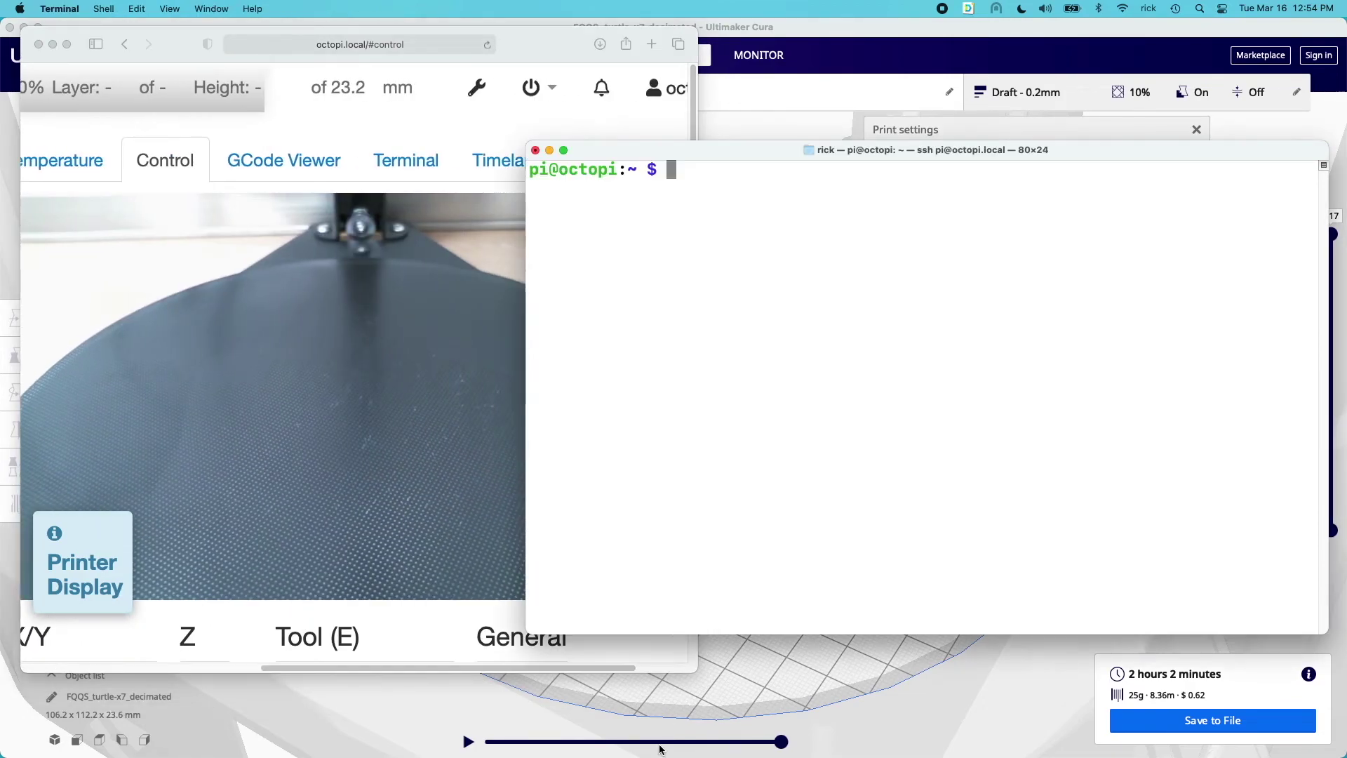
click(530, 730)
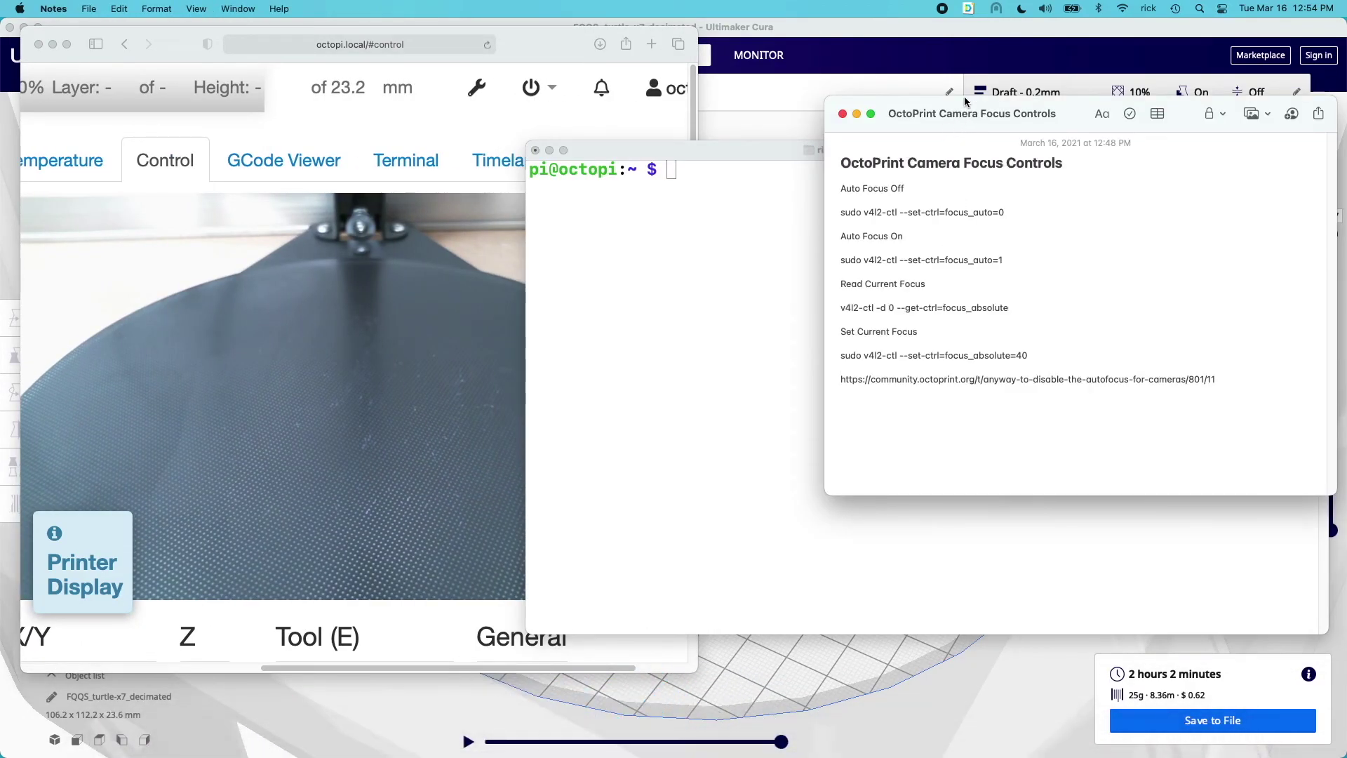
drag(964, 101, 938, 272)
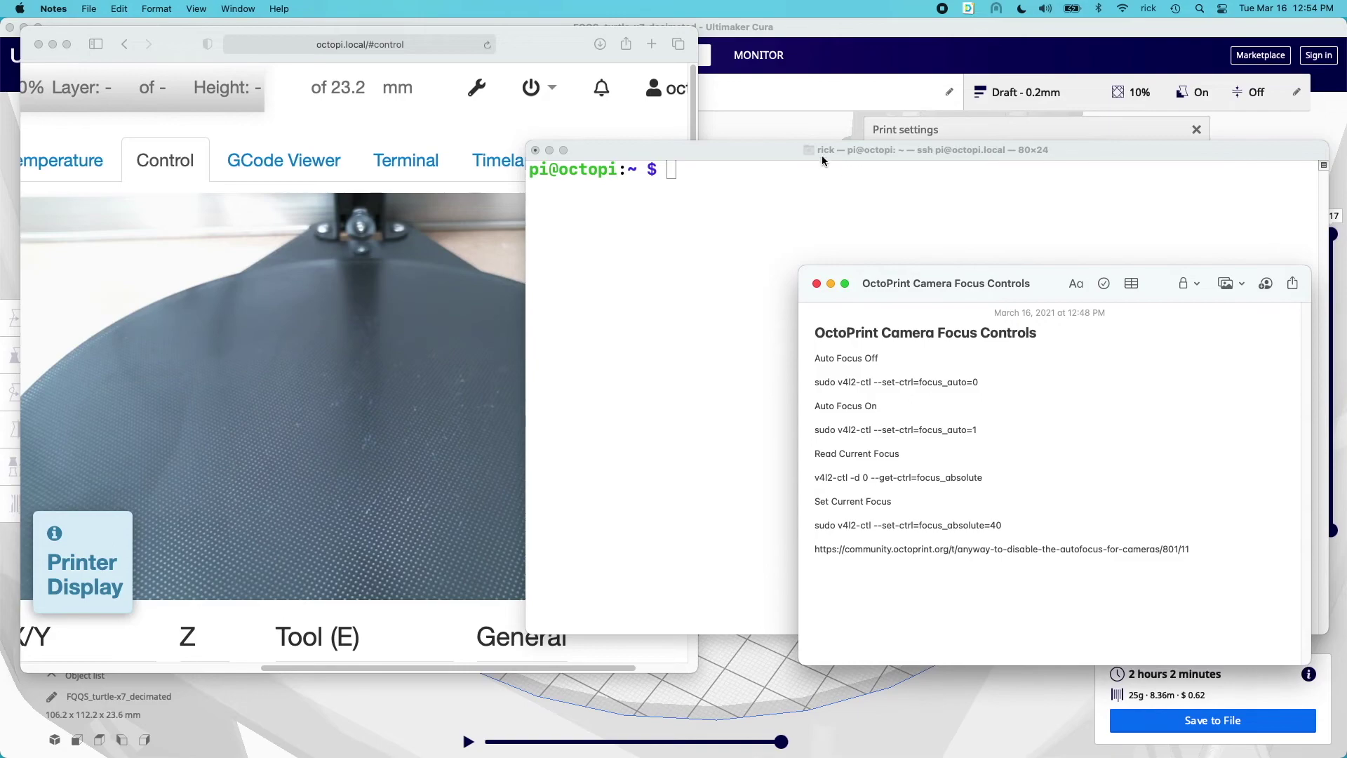
drag(828, 148, 843, 47)
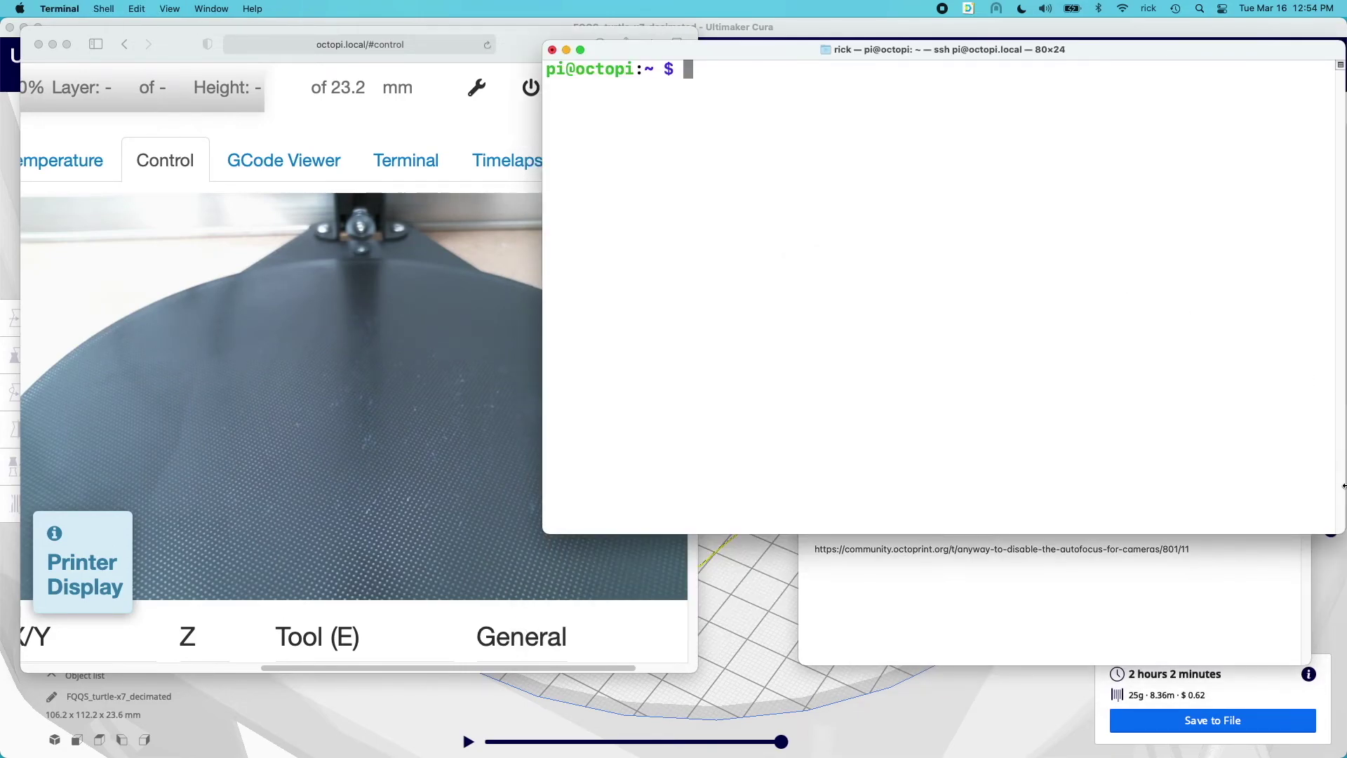
drag(1337, 535, 1338, 338)
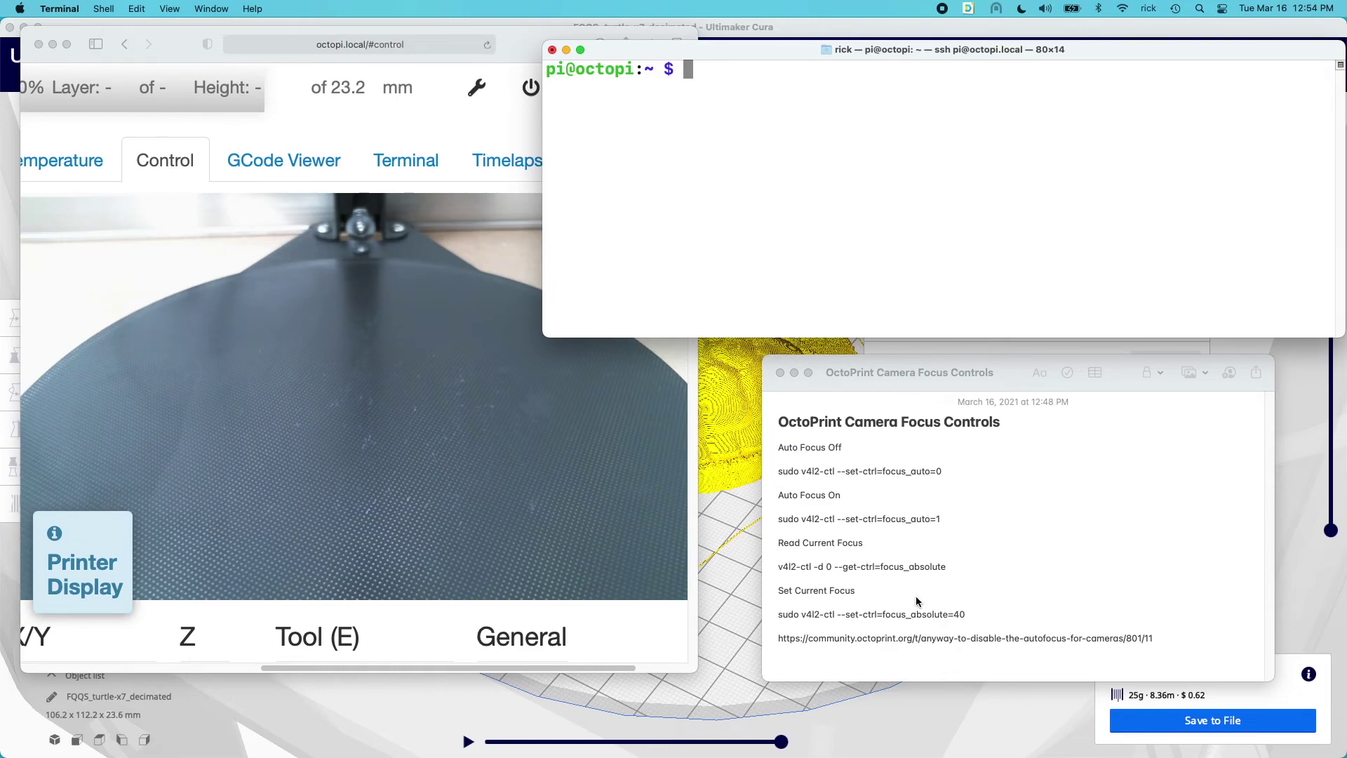
Copy "v4l2-ctl -d 0 --get-ctrl=focus_absolute" from the note into the SSH session and run it twice to read the camera focus.
click(776, 568)
drag(777, 568, 956, 567)
key(super+c)
click(871, 200)
key(super+v)
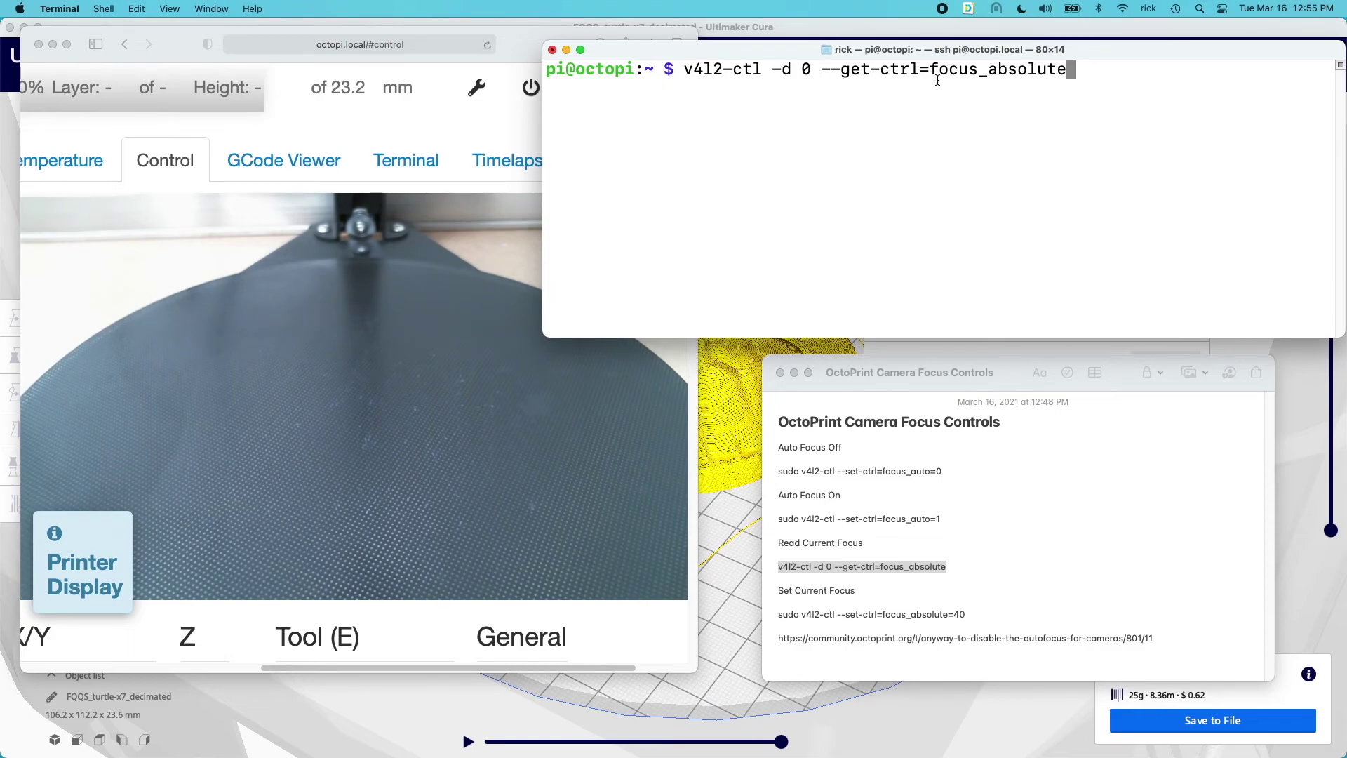
key(Return)
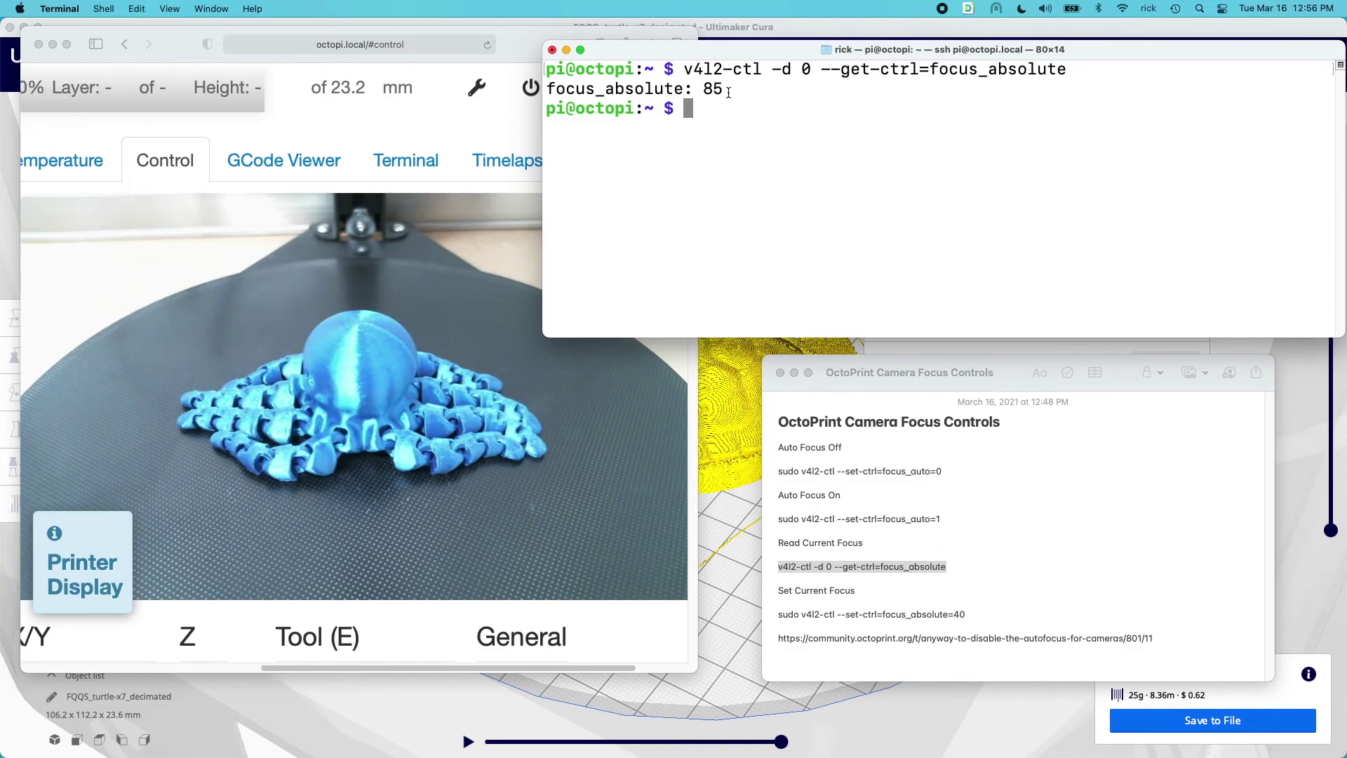
key(Up)
key(Return)
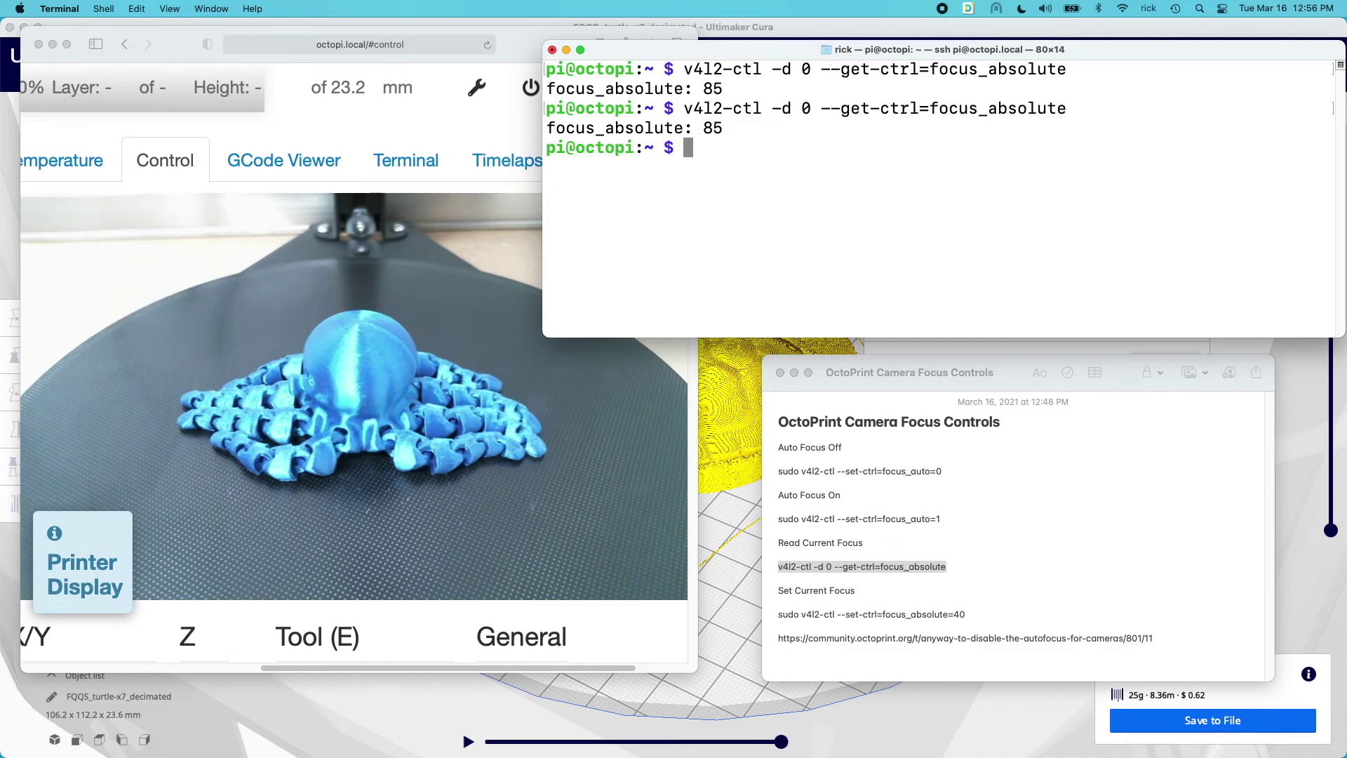
Turn camera autofocus off with the note's "sudo v4l2-ctl --set-ctrl=focus_auto=0" command, supplying the sudo password.
click(779, 472)
drag(779, 472, 942, 470)
key(super+c)
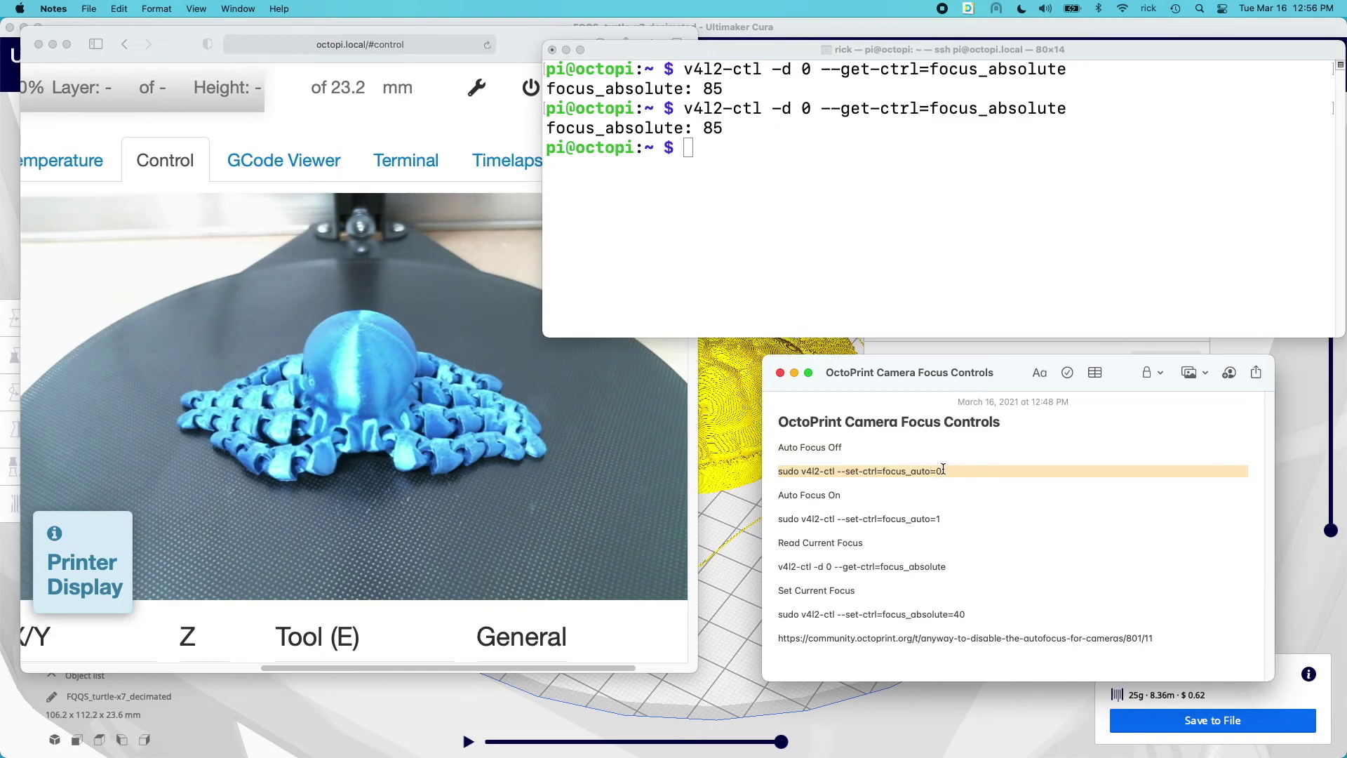
click(928, 256)
key(super+v)
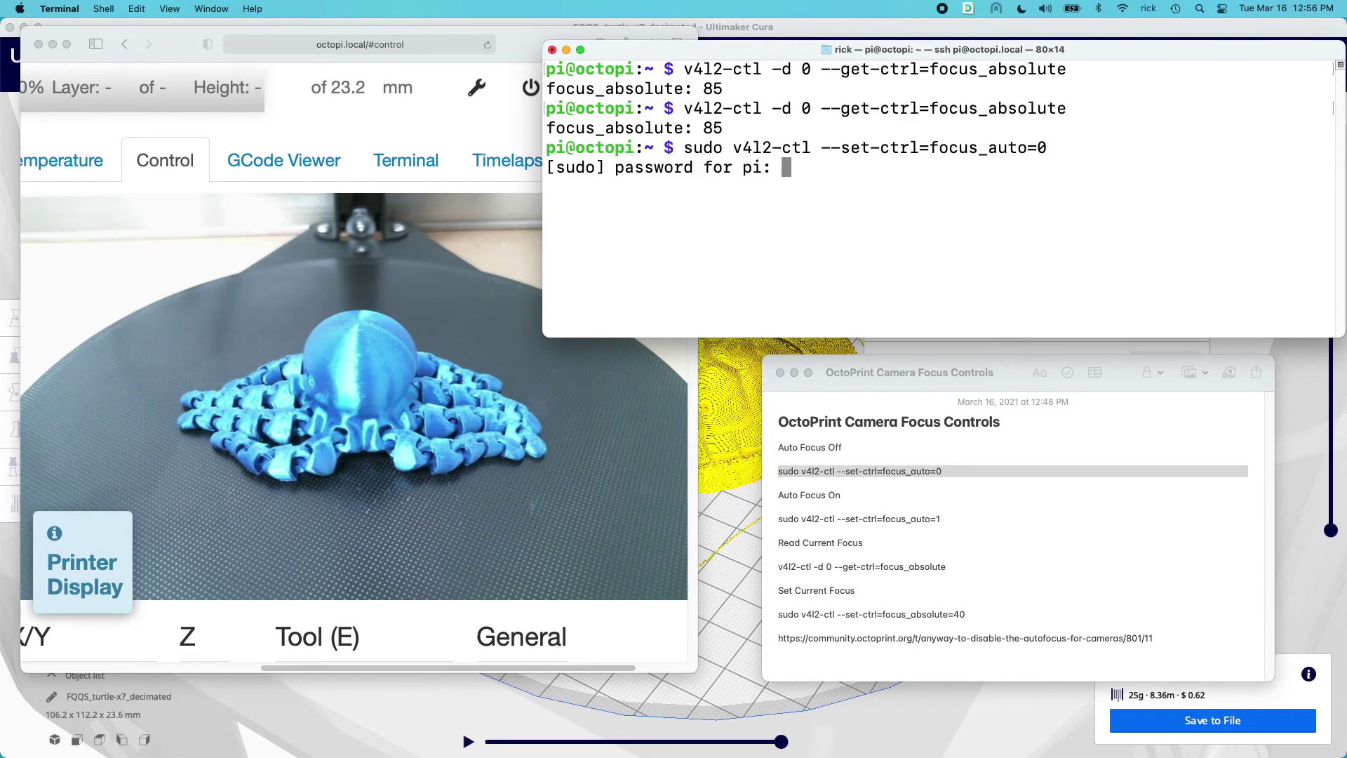
key(Return)
Read the camera's absolute focus value again with autofocus disabled.
key(Up)
key(Up)
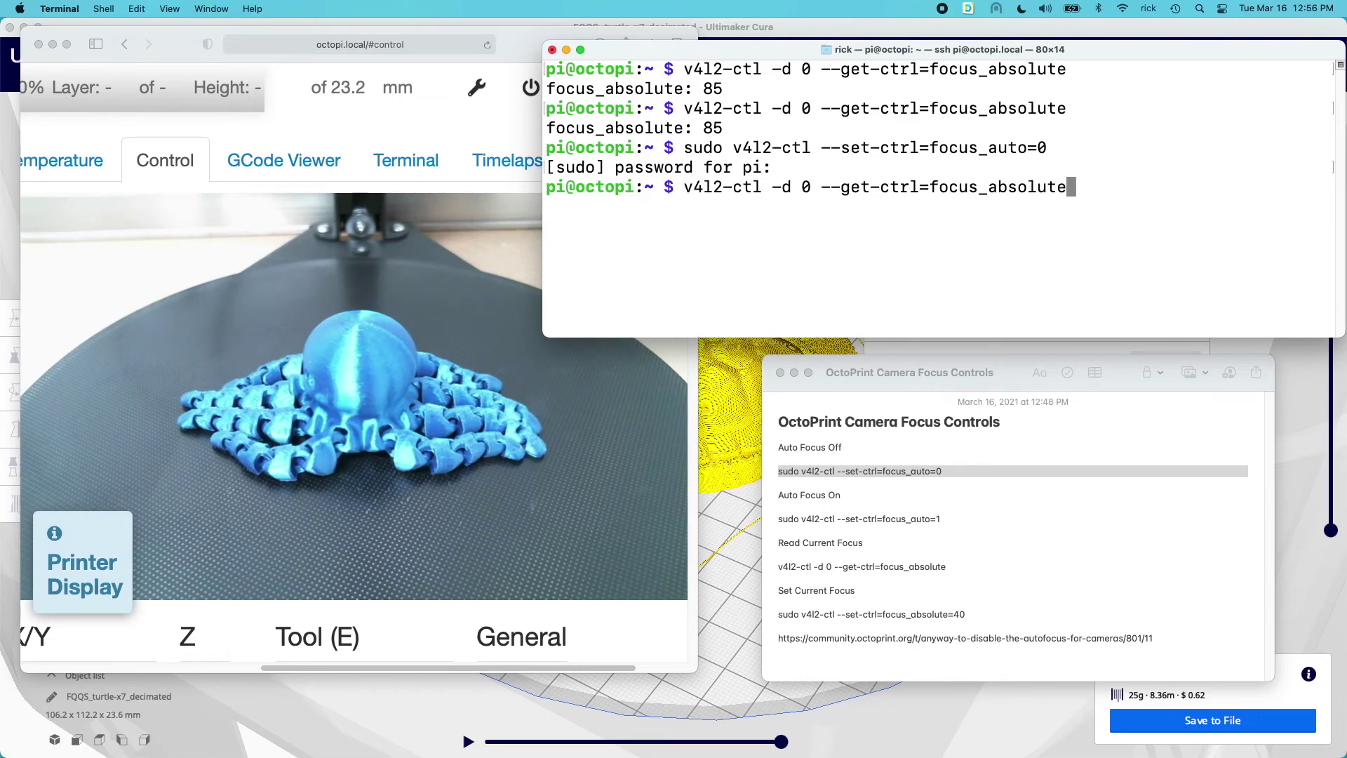
key(Return)
Turn camera autofocus back on by running "sudo v4l2-ctl --set-ctrl=focus_auto=1".
key(Up)
key(Up)
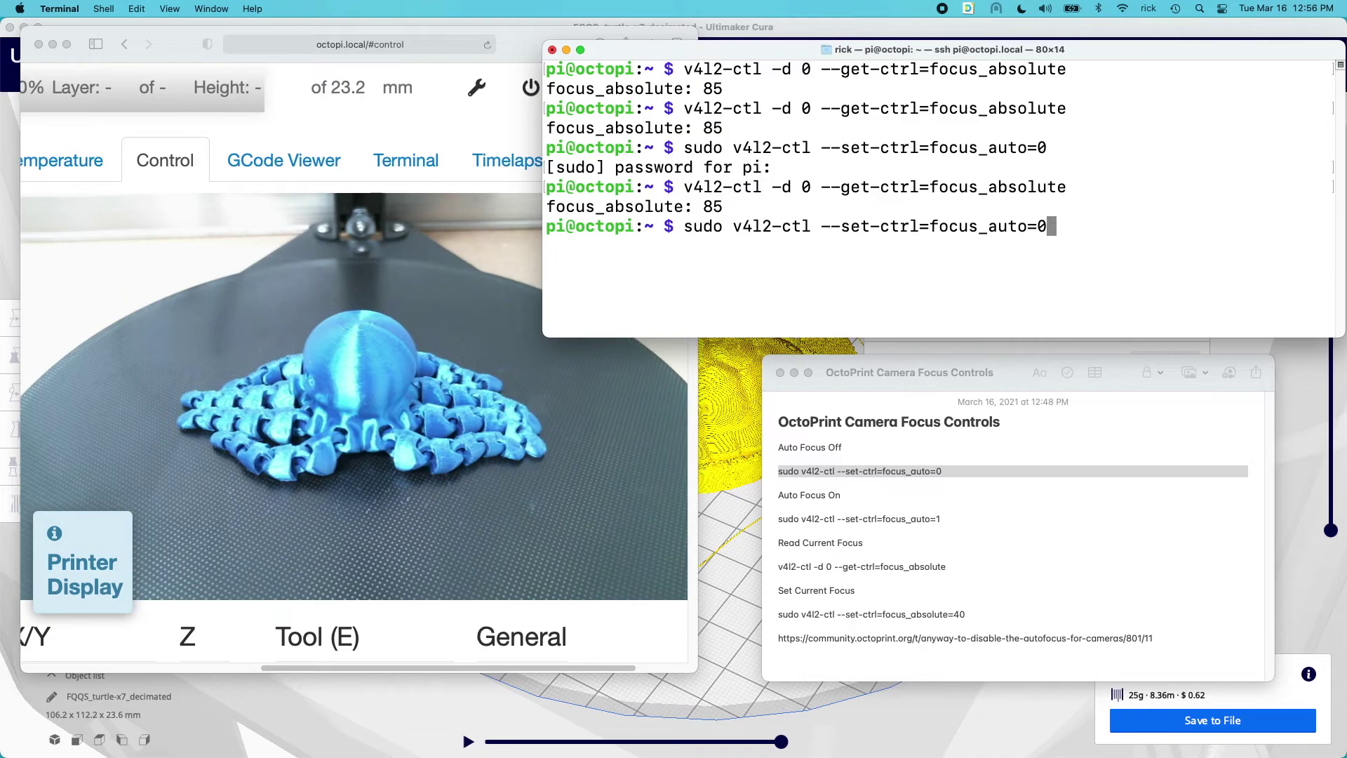
key(BackSpace)
text(1)
key(Return)
Read the absolute focus value before and after a closer object is held in front of the camera.
key(Up)
key(Up)
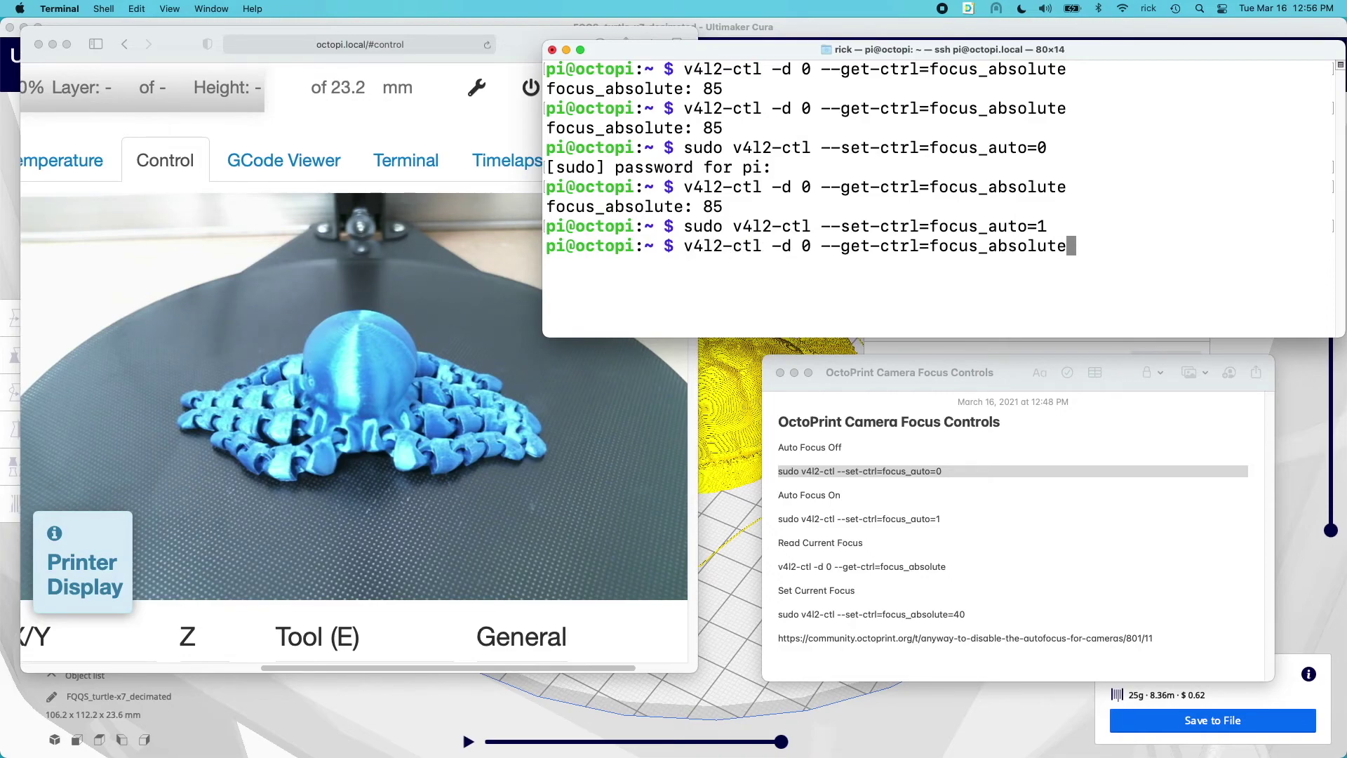
key(Return)
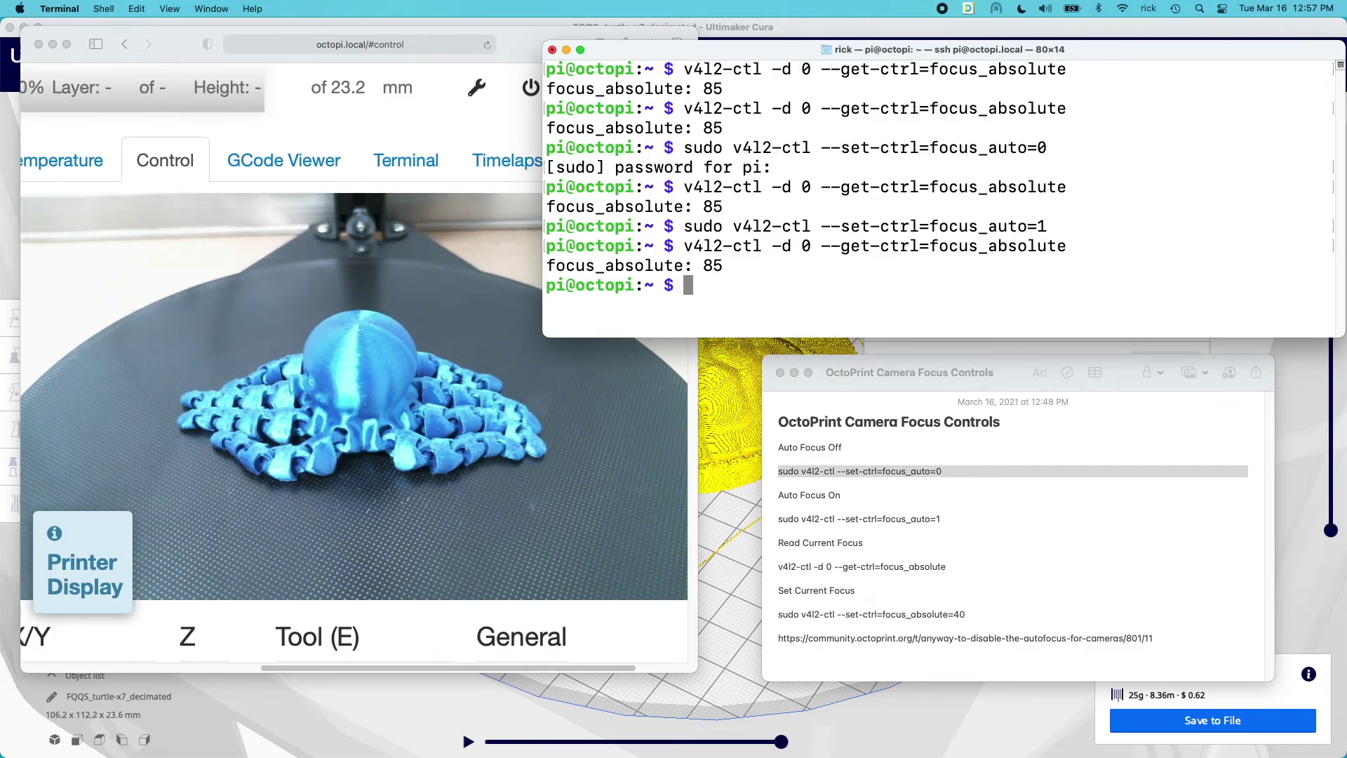
key(Up)
key(Return)
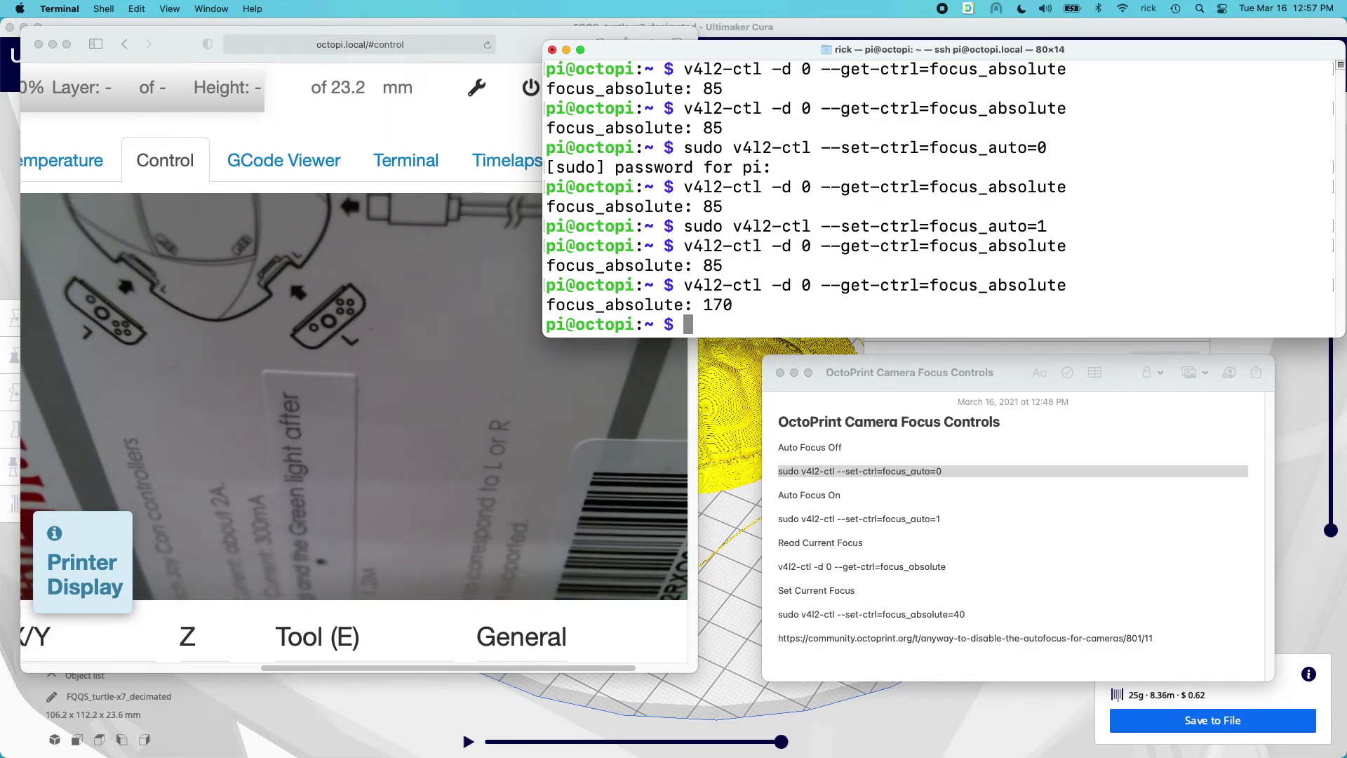
Lock the focus on the near object by running the command with focus_auto=0, and read the absolute focus value.
key(Up)
key(Up)
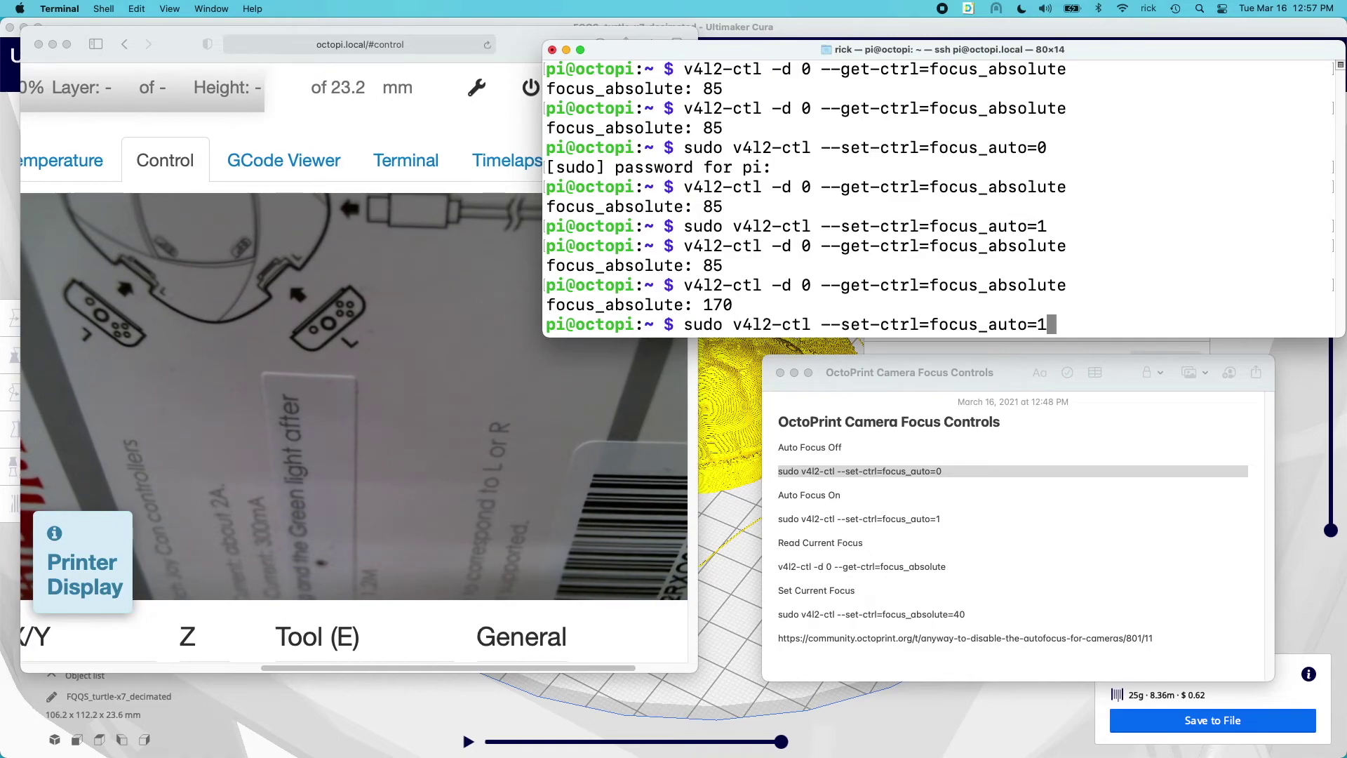
key(BackSpace)
text(0)
key(Return)
key(Up)
key(Up)
key(Return)
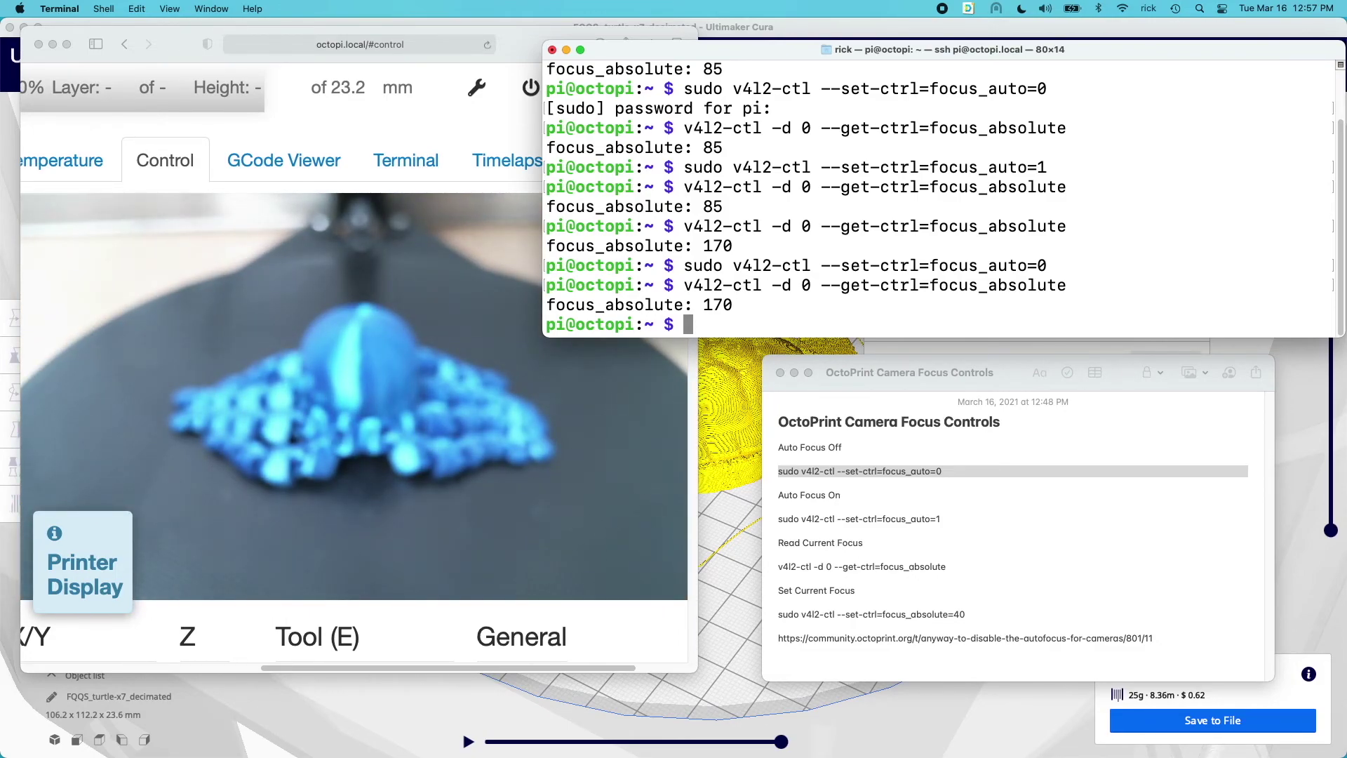
Rerun "sudo v4l2-ctl --set-ctrl=focus_auto=1" so the camera refocuses on the printed octopus.
key(Up)
key(Up)
key(Up)
key(Up)
key(Up)
key(Return)
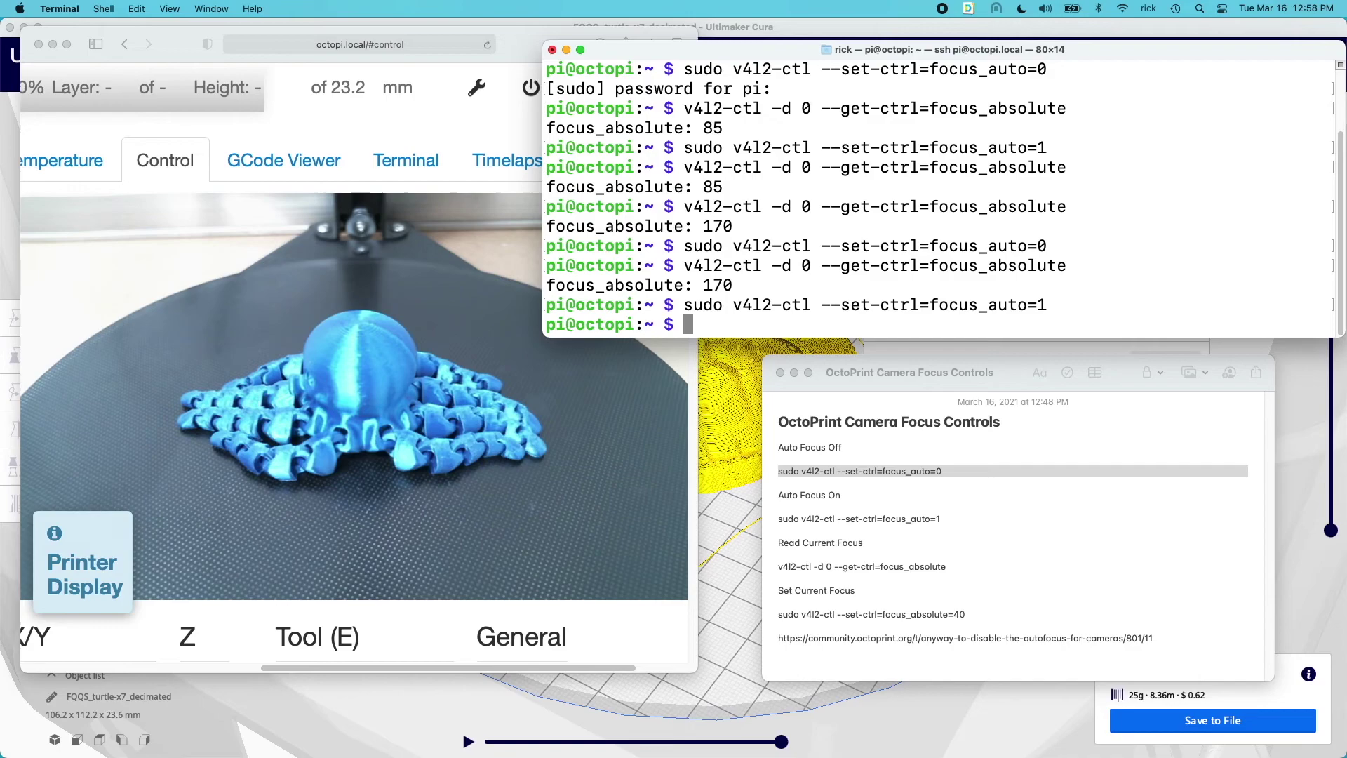
Read the absolute focus value and turn autofocus off with "sudo v4l2-ctl --set-ctrl=focus_auto=0".
key(Up)
key(Up)
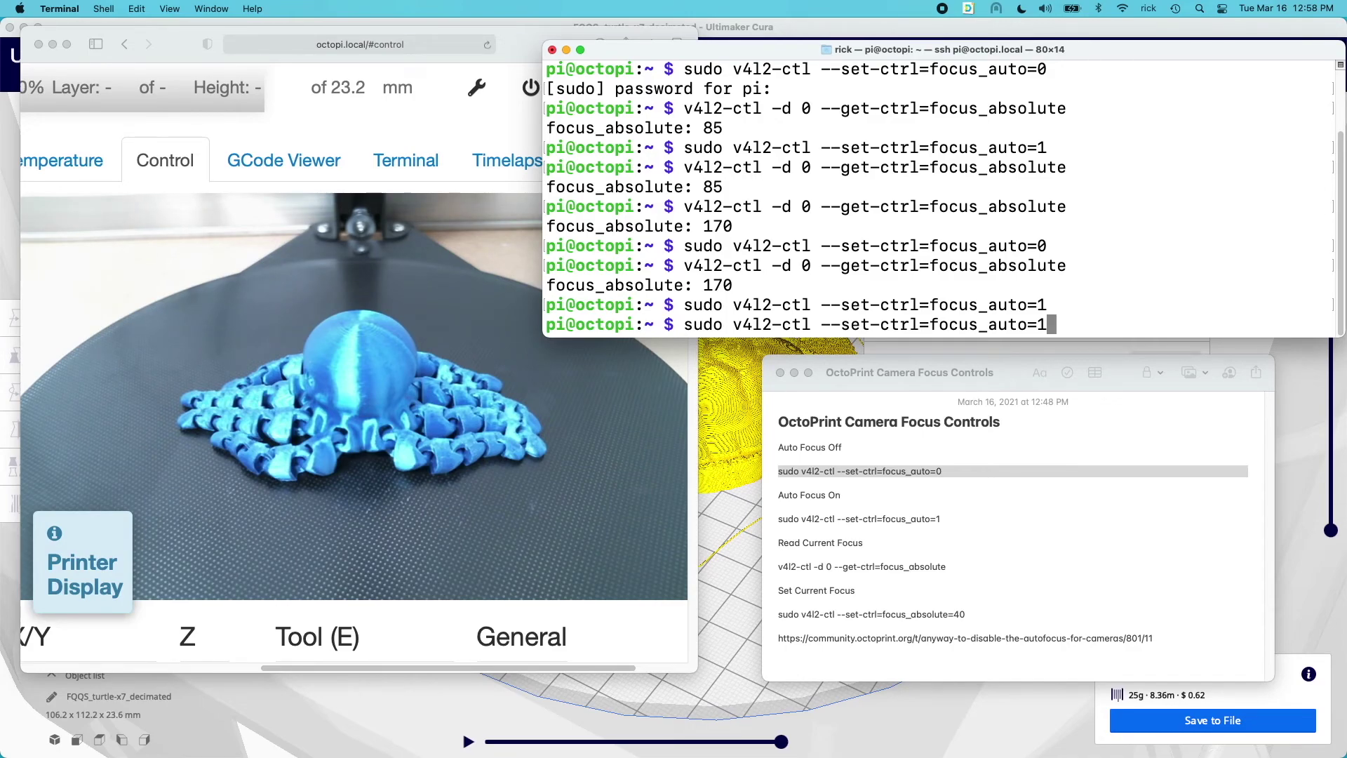
key(Return)
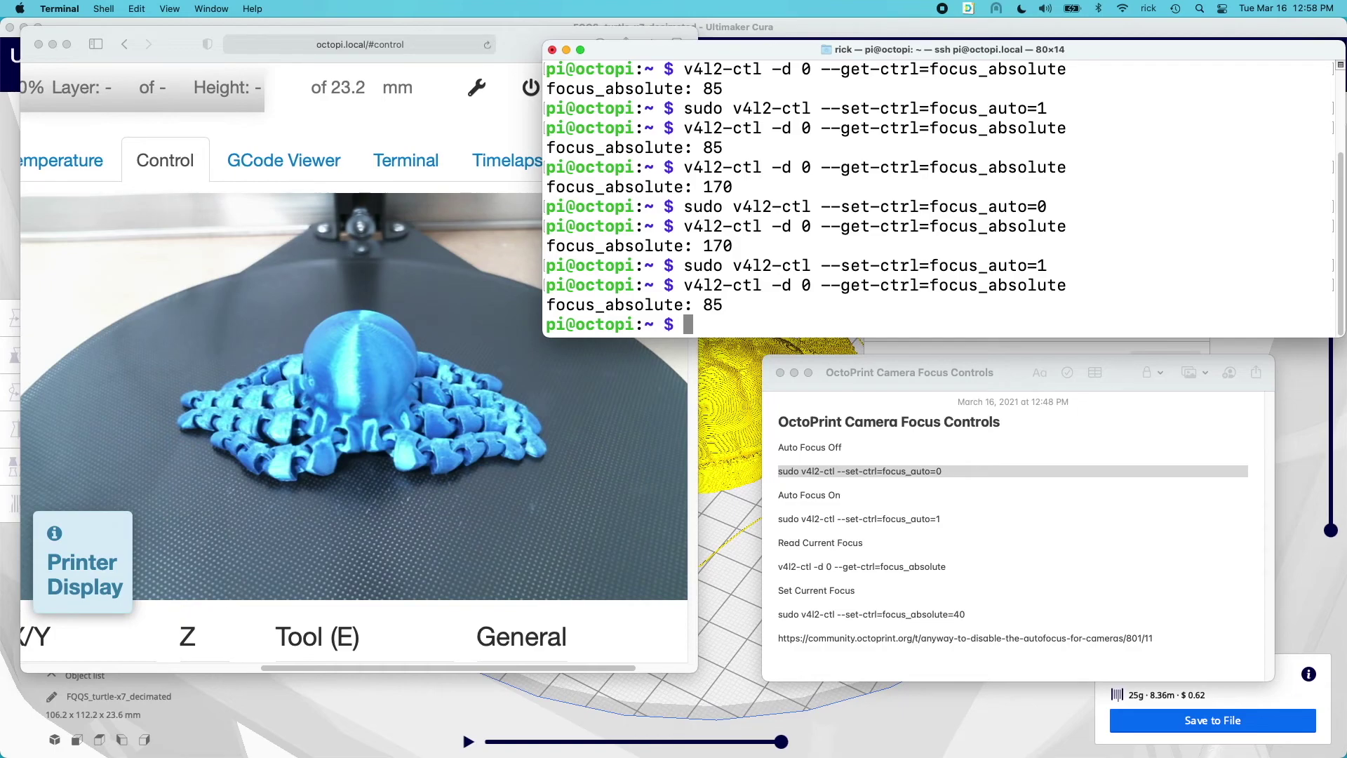
text(sudo v4l2-ctl --set-ctrl=focus_auto=0)
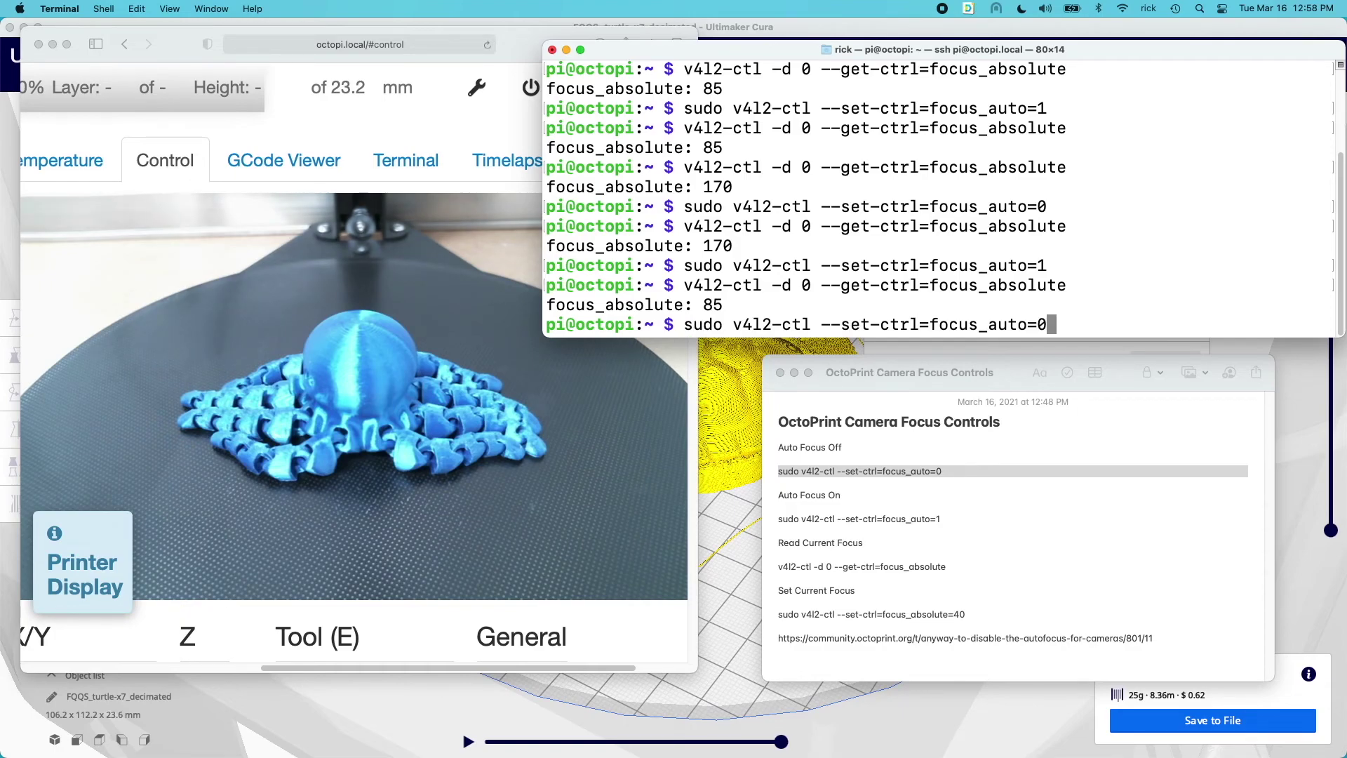
key(Return)
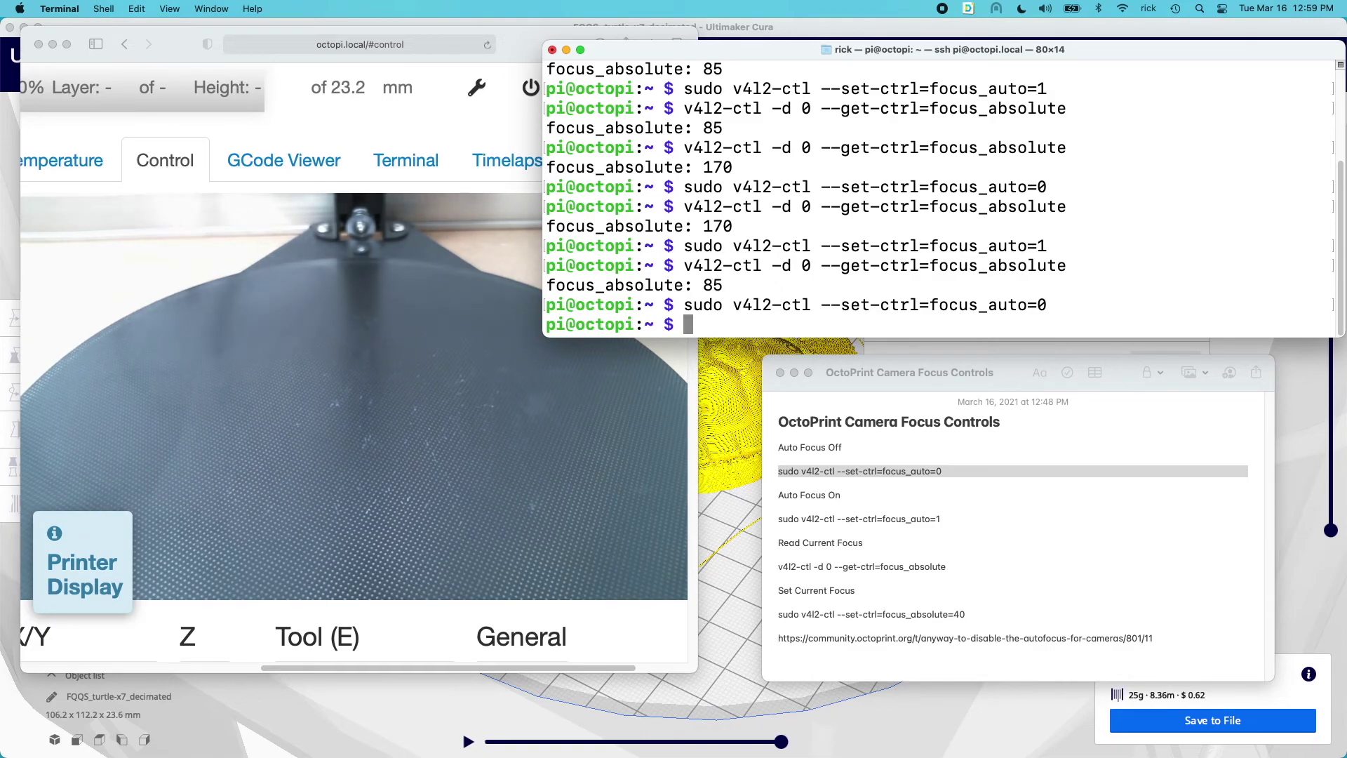
Set the camera's absolute focus to 85 by running the Set Current Focus command "sudo v4l2-ctl --set-ctrl=focus_absolute=85".
drag(779, 615, 966, 614)
drag(877, 615, 1108, 311)
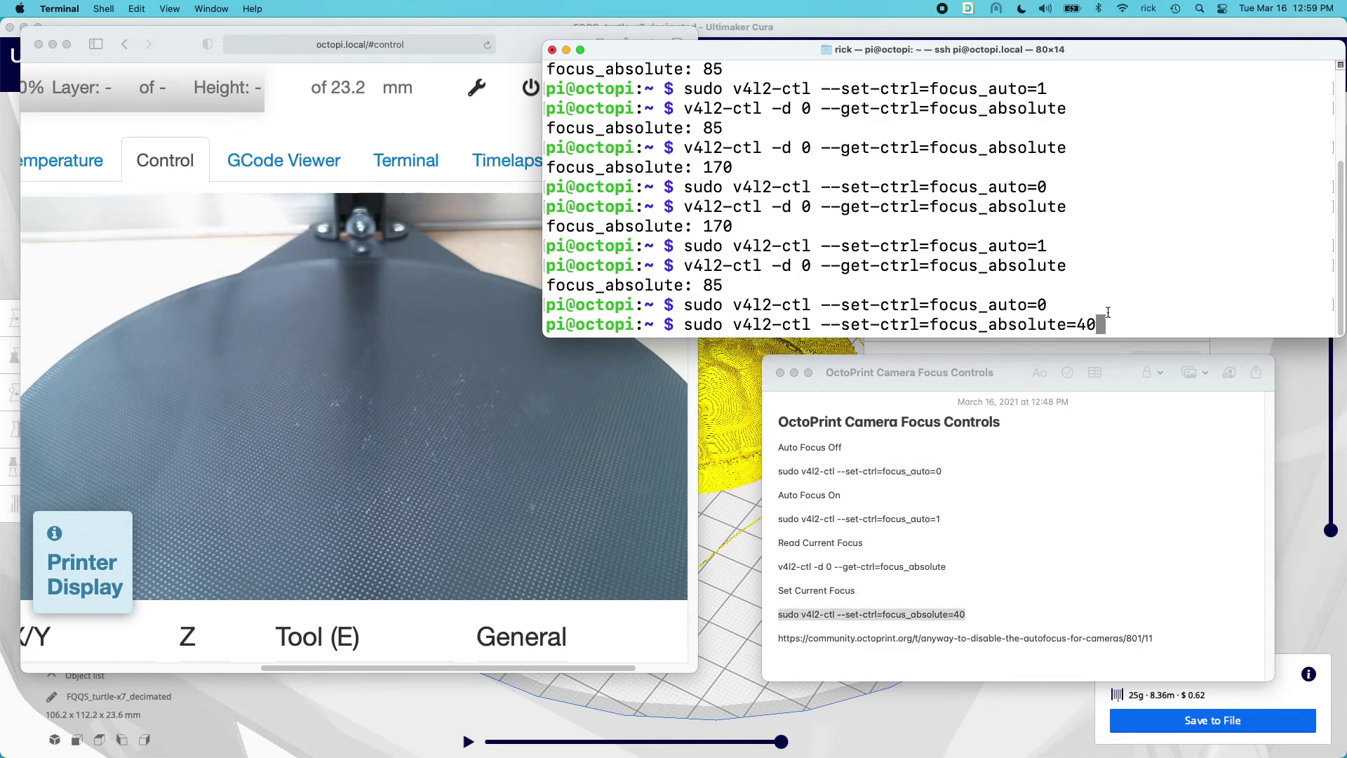
key(BackSpace)
key(BackSpace)
text(85)
key(Return)
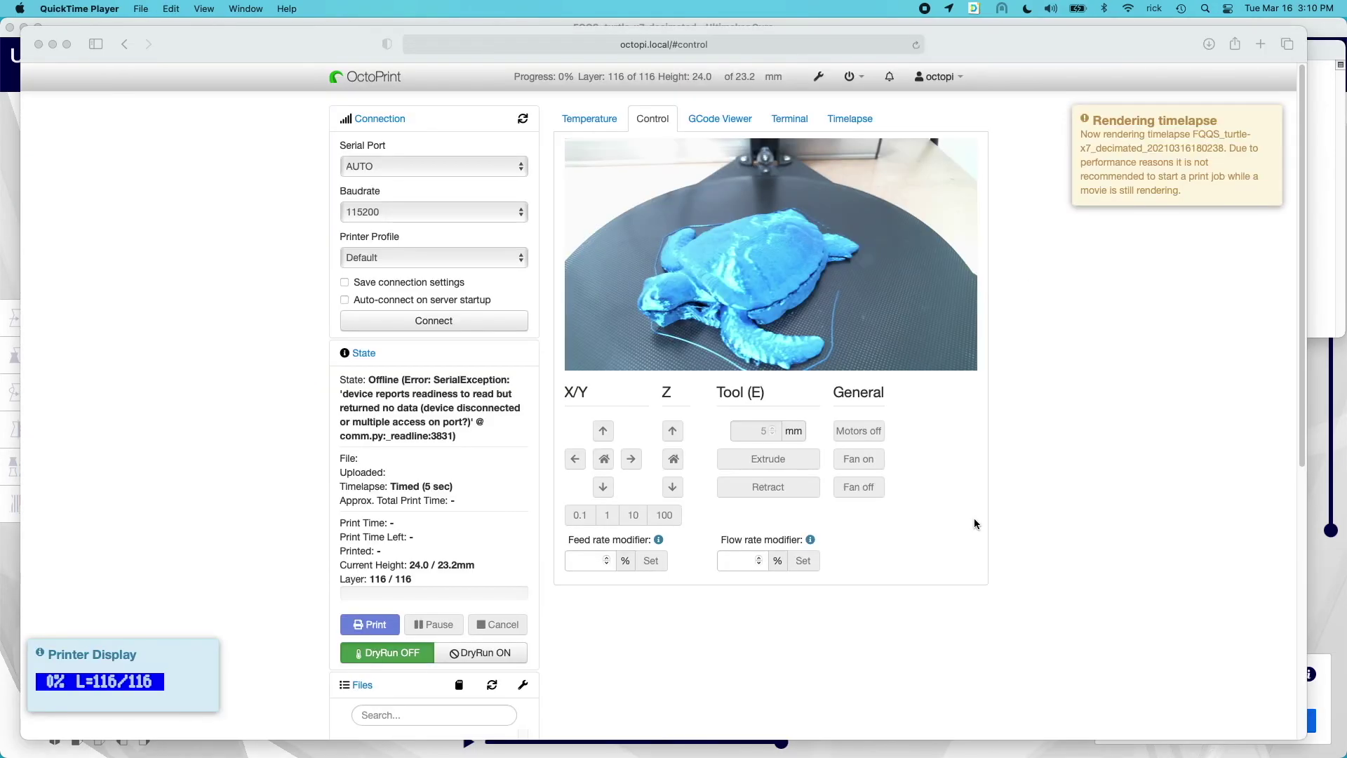
Bring the terminal and the focus controls note forward, and shrink the OctoPrint browser window so the camera feed is beside them.
click(1328, 53)
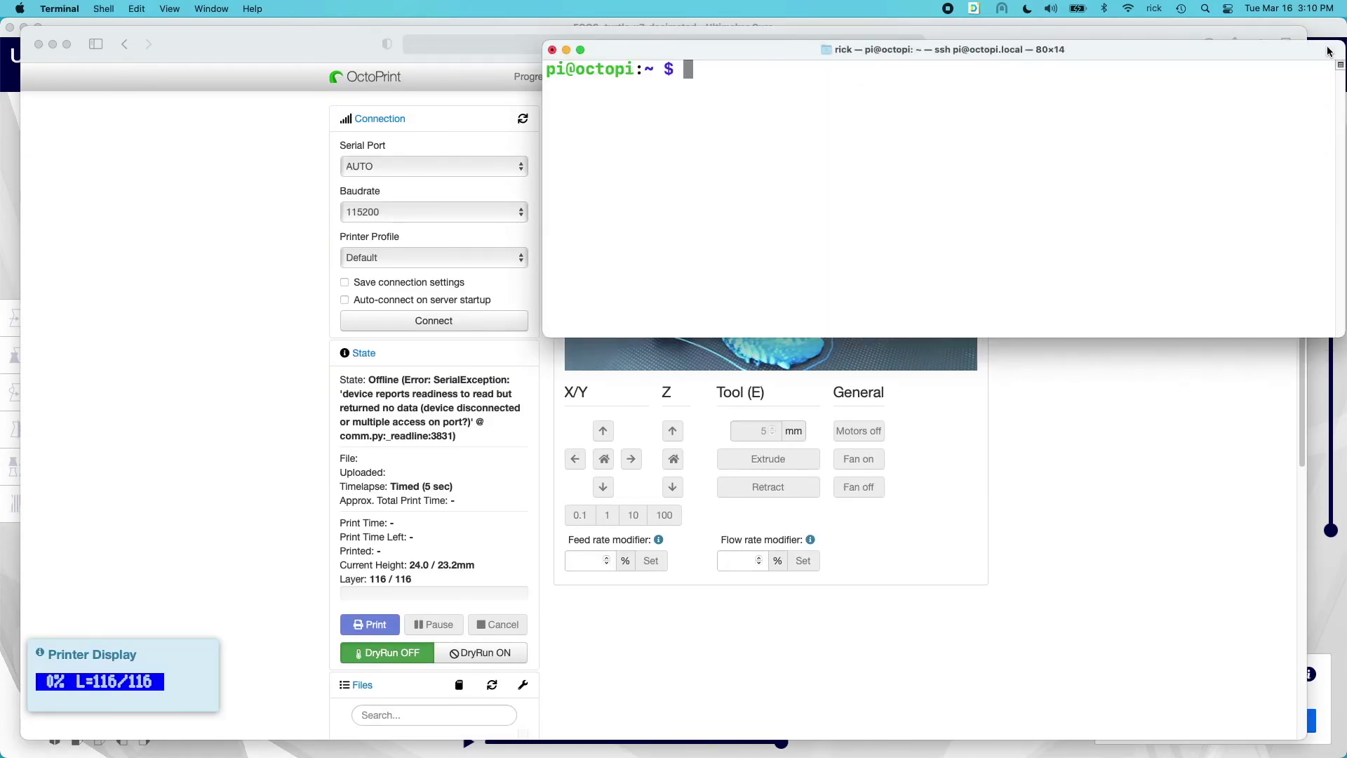
click(835, 710)
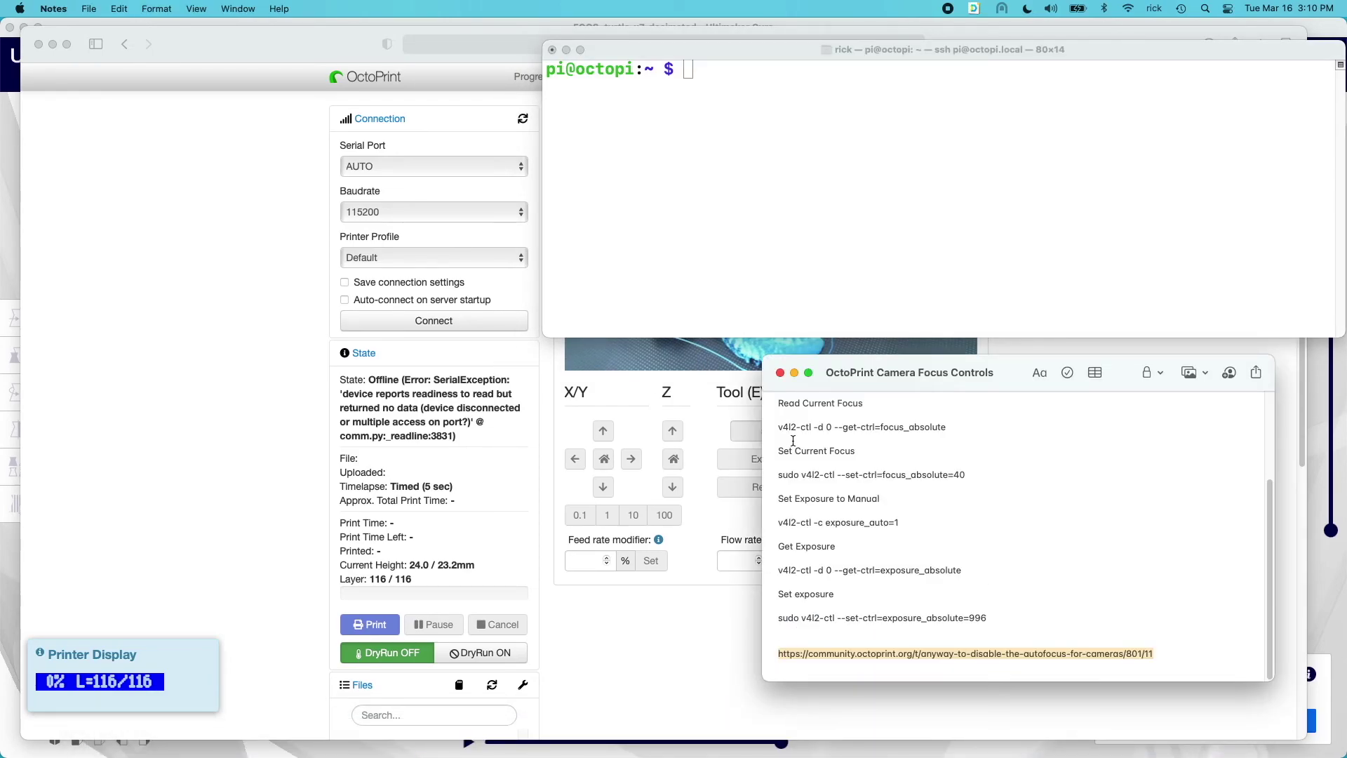
click(1294, 730)
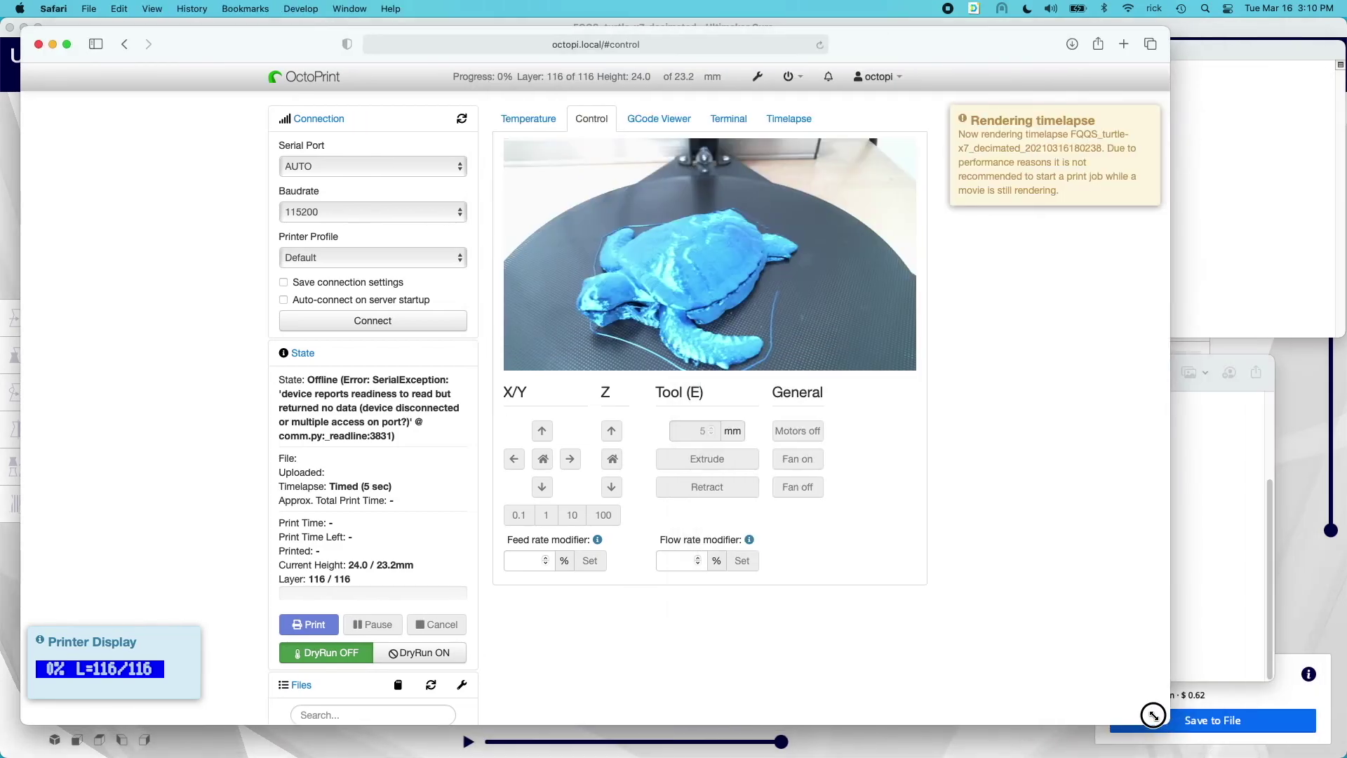
key(super+Tab)
Switch the camera exposure to manual by running "v4l2-ctl -c exposure_auto=1" from the note.
click(785, 522)
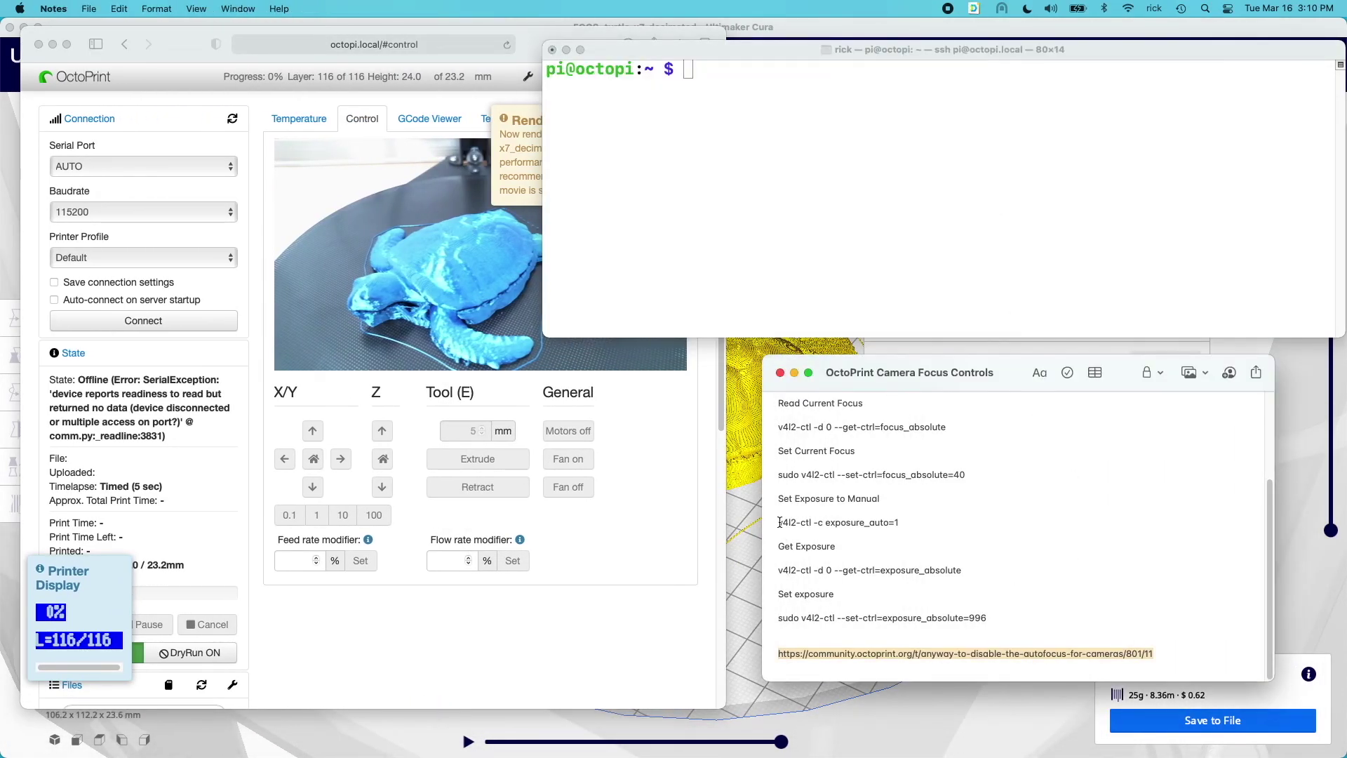
drag(784, 522, 900, 522)
key(super+c)
click(920, 174)
key(super+v)
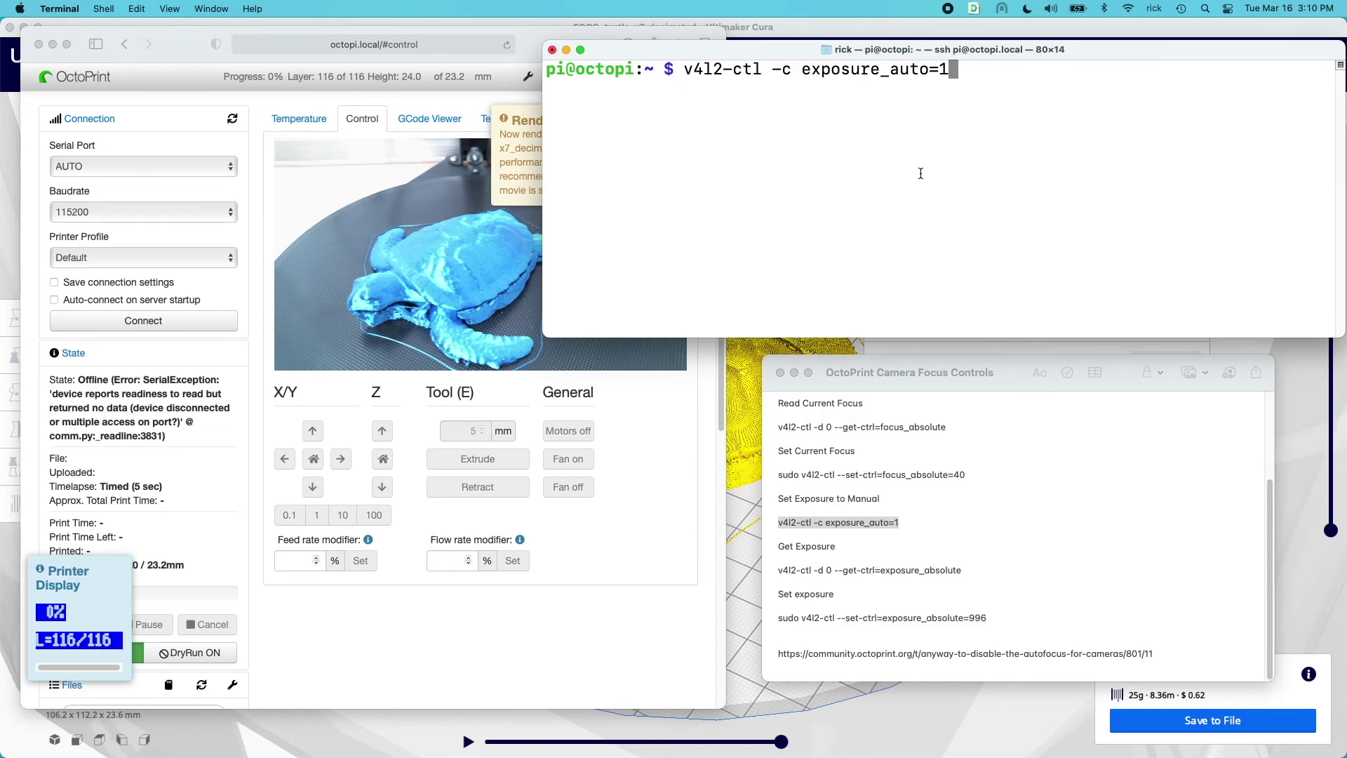
key(Return)
Read the current exposure by running the note's command "v4l2-ctl -d 0 --get-ctrl=exposure_absolute".
key(super+Tab)
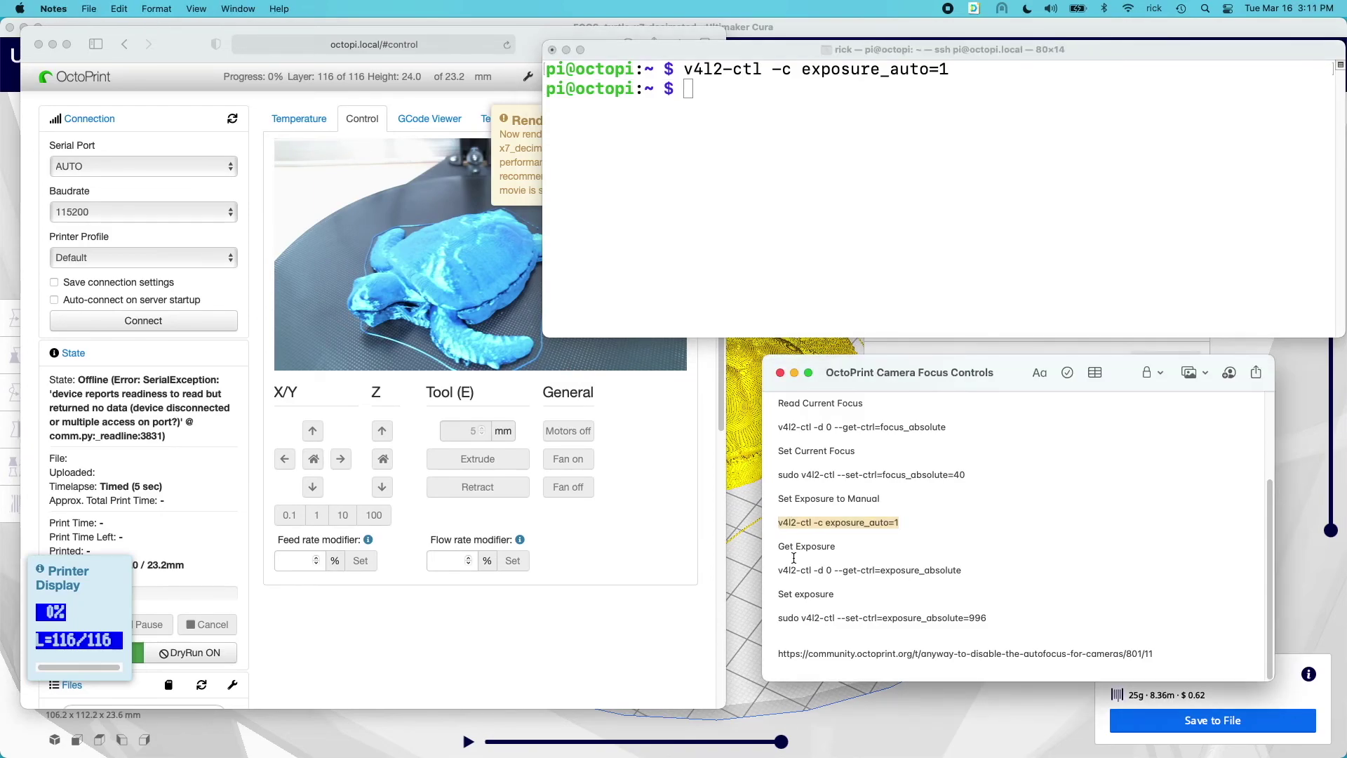
click(778, 573)
drag(777, 572, 964, 568)
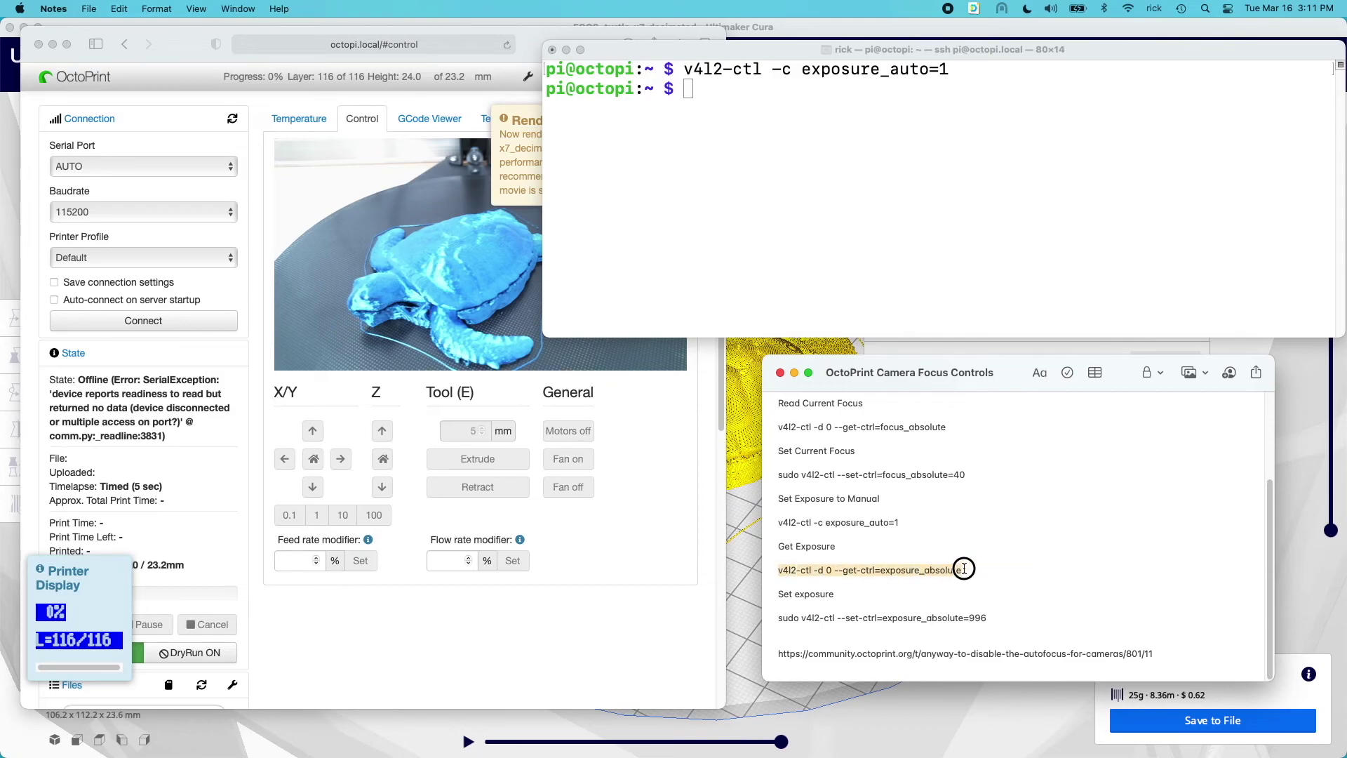
key(super+c)
click(947, 236)
key(super+v)
key(Return)
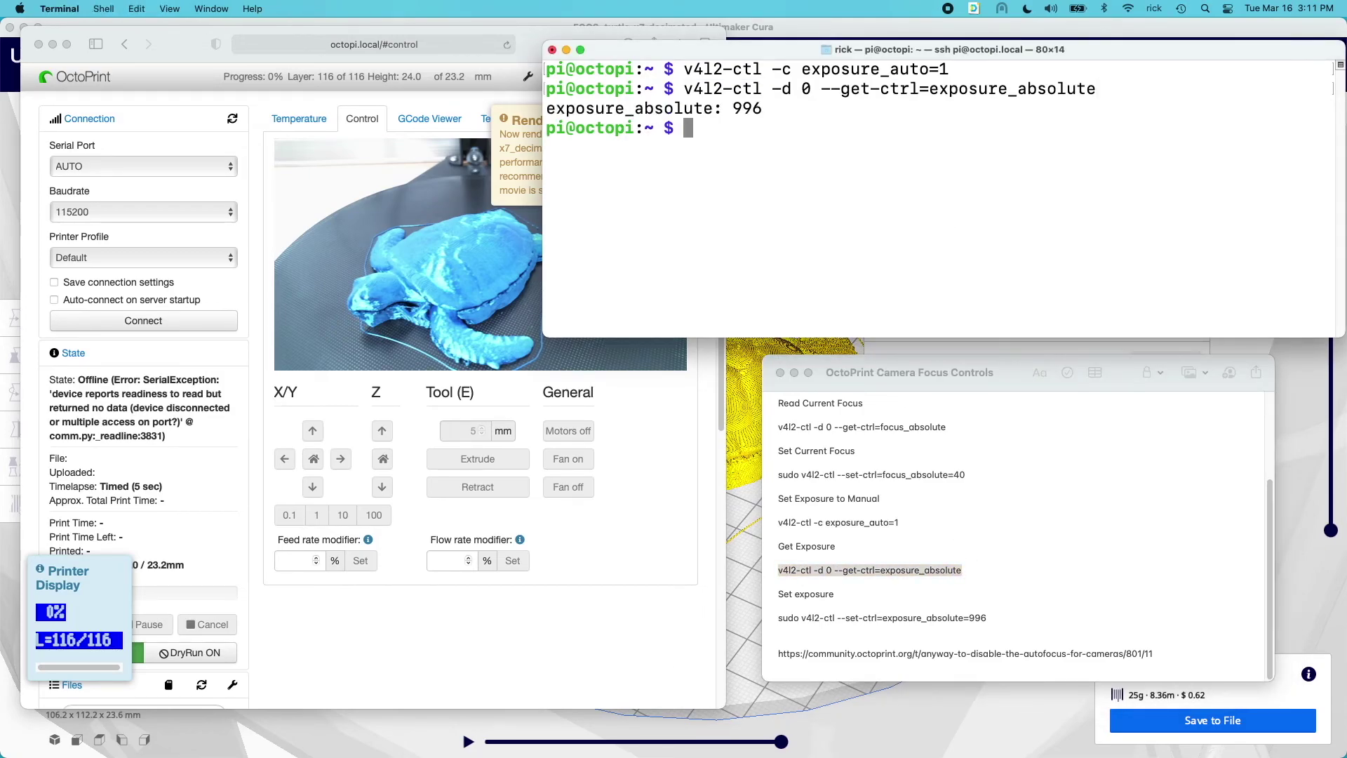
Set the absolute exposure to 996 with "sudo v4l2-ctl --set-ctrl=exposure_absolute=996", entering the sudo password.
drag(778, 619, 988, 619)
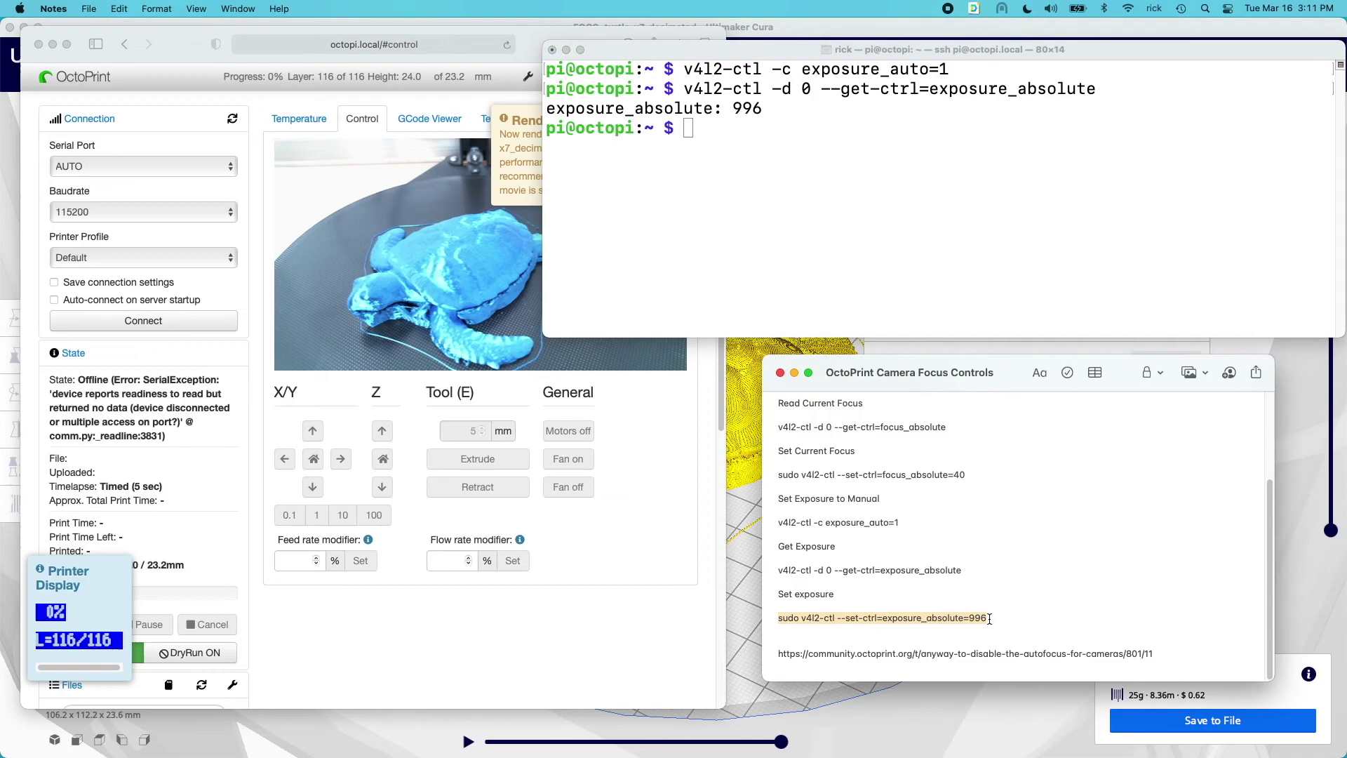
key(super+c)
click(958, 258)
key(super+v)
key(Return)
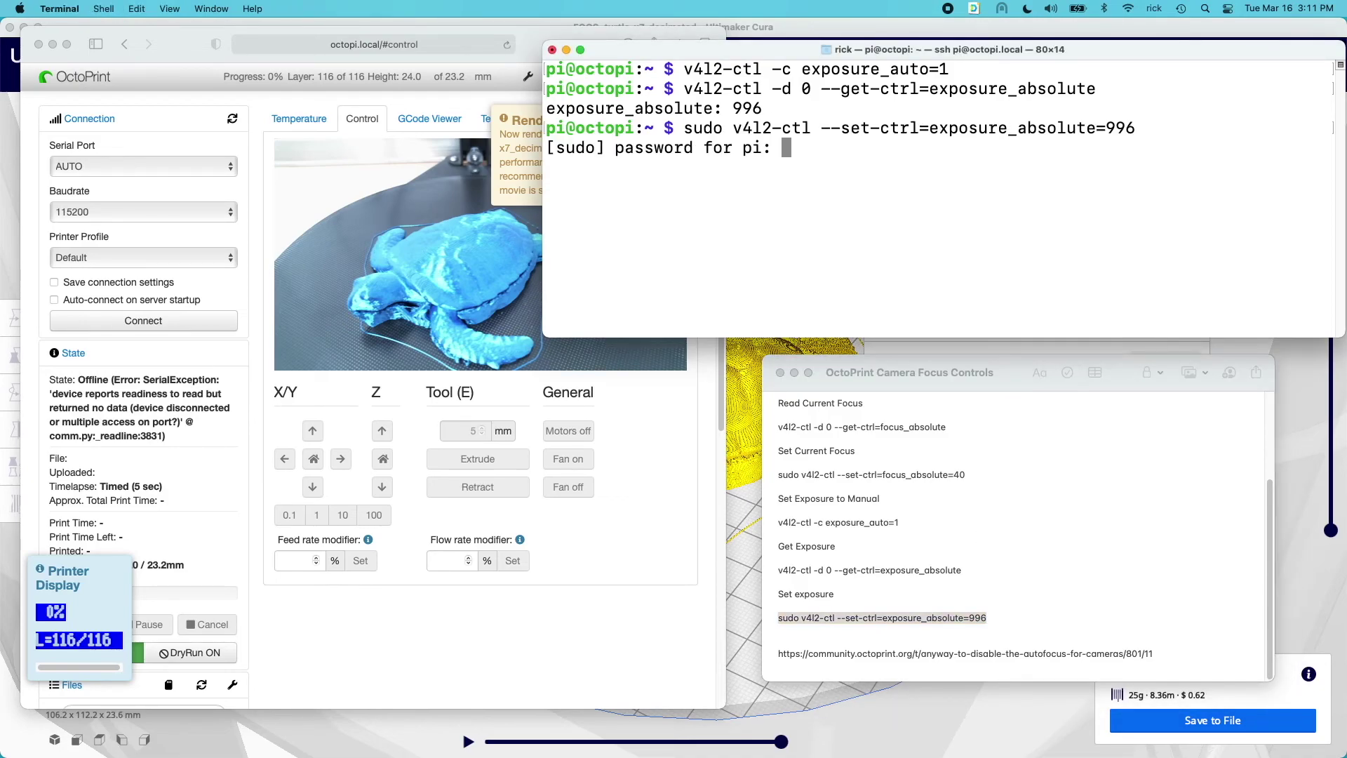
key(Return)
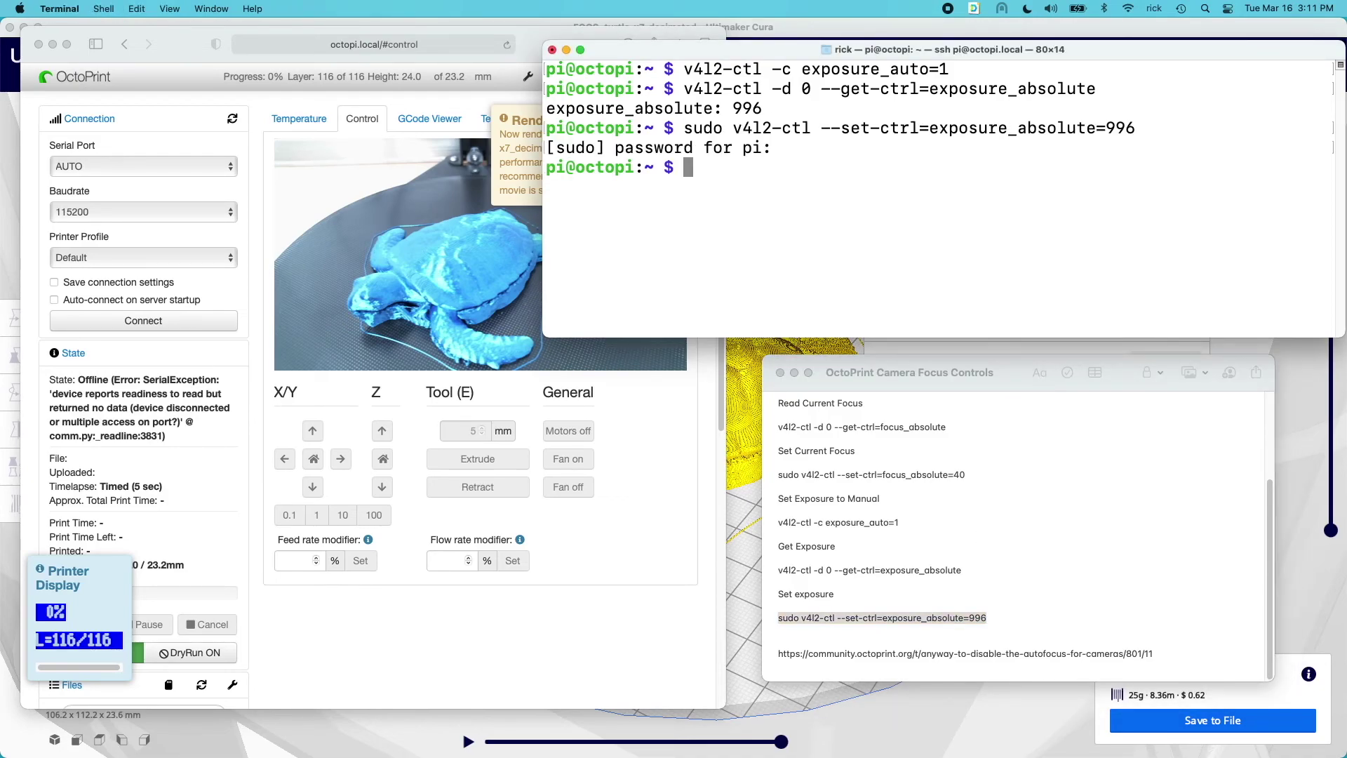
Turn autofocus on by reusing the note's Auto Focus Off command with the value 1, "sudo v4l2-ctl --set-ctrl=focus_auto=1".
click(906, 465)
scroll(902, 484, up, 5)
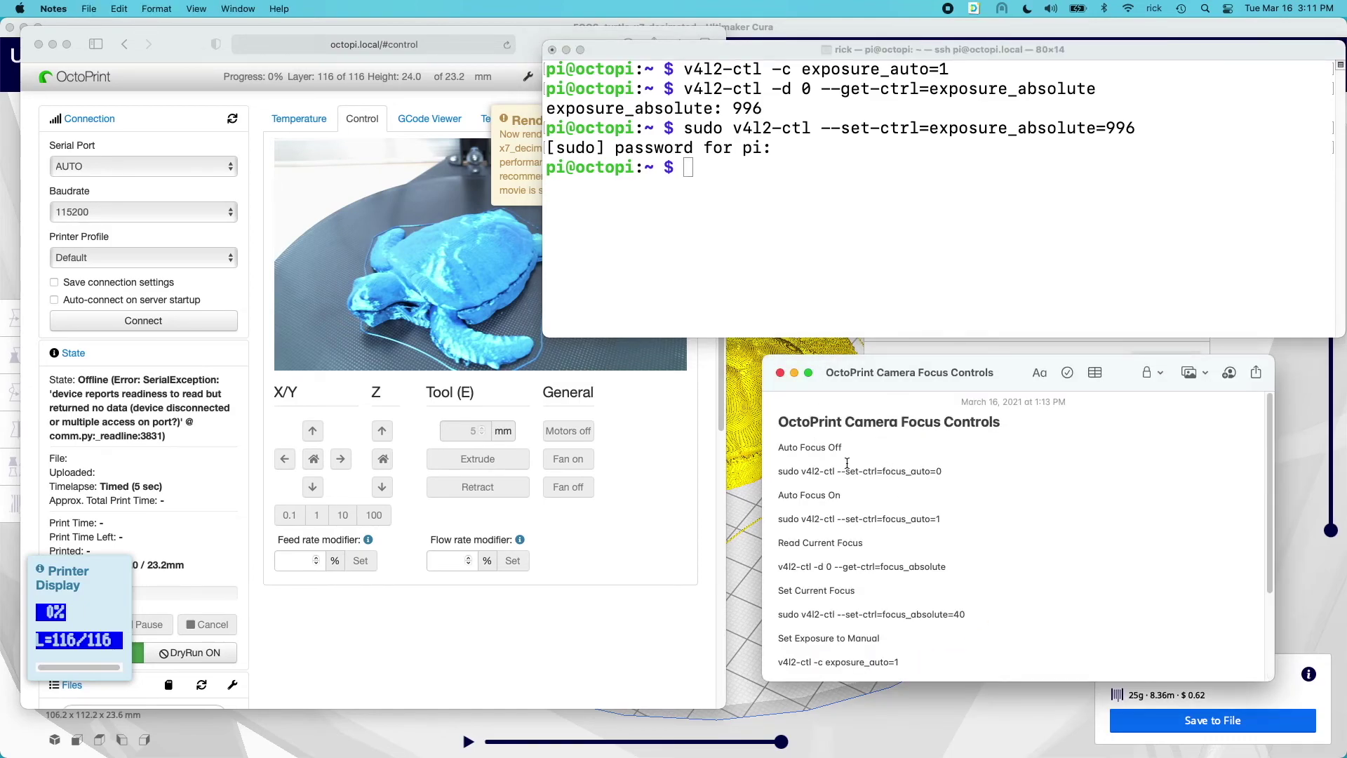
drag(778, 472, 948, 469)
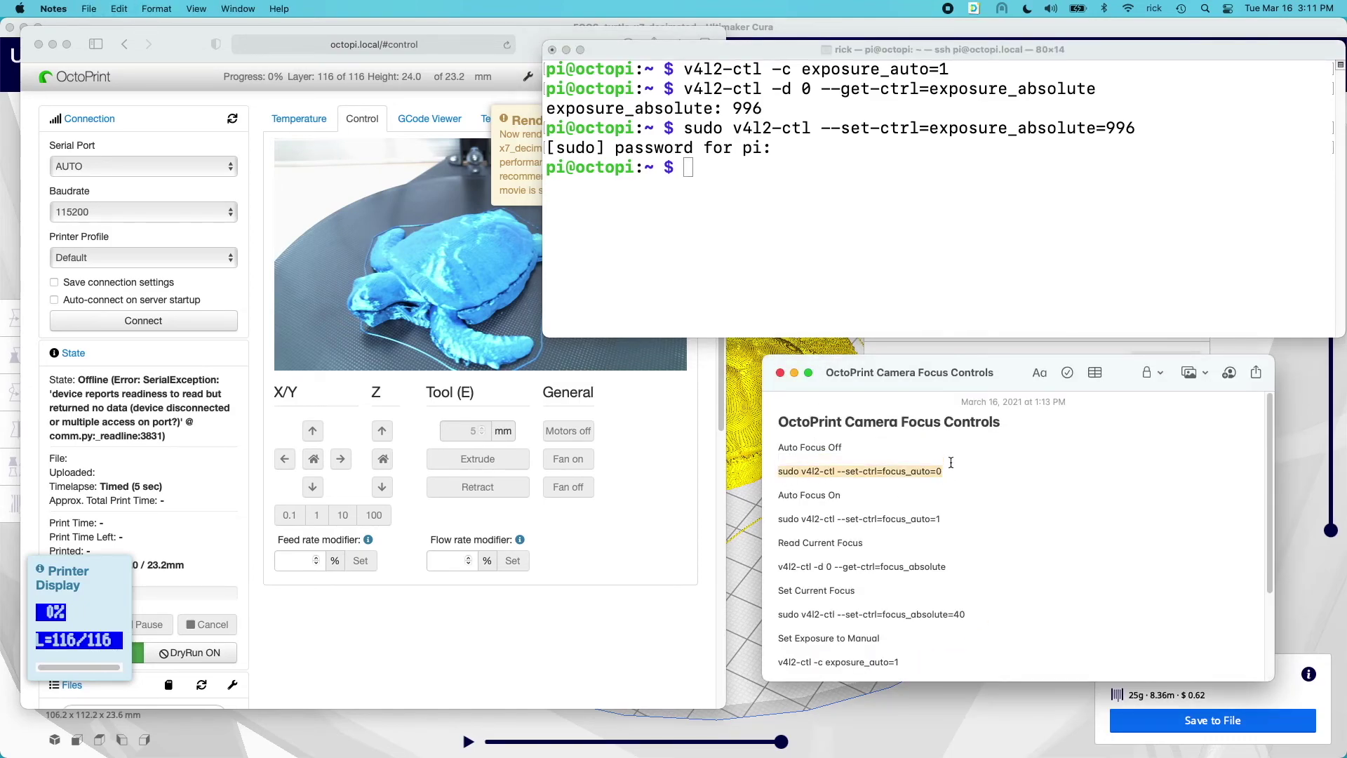
click(960, 315)
key(super+v)
key(BackSpace)
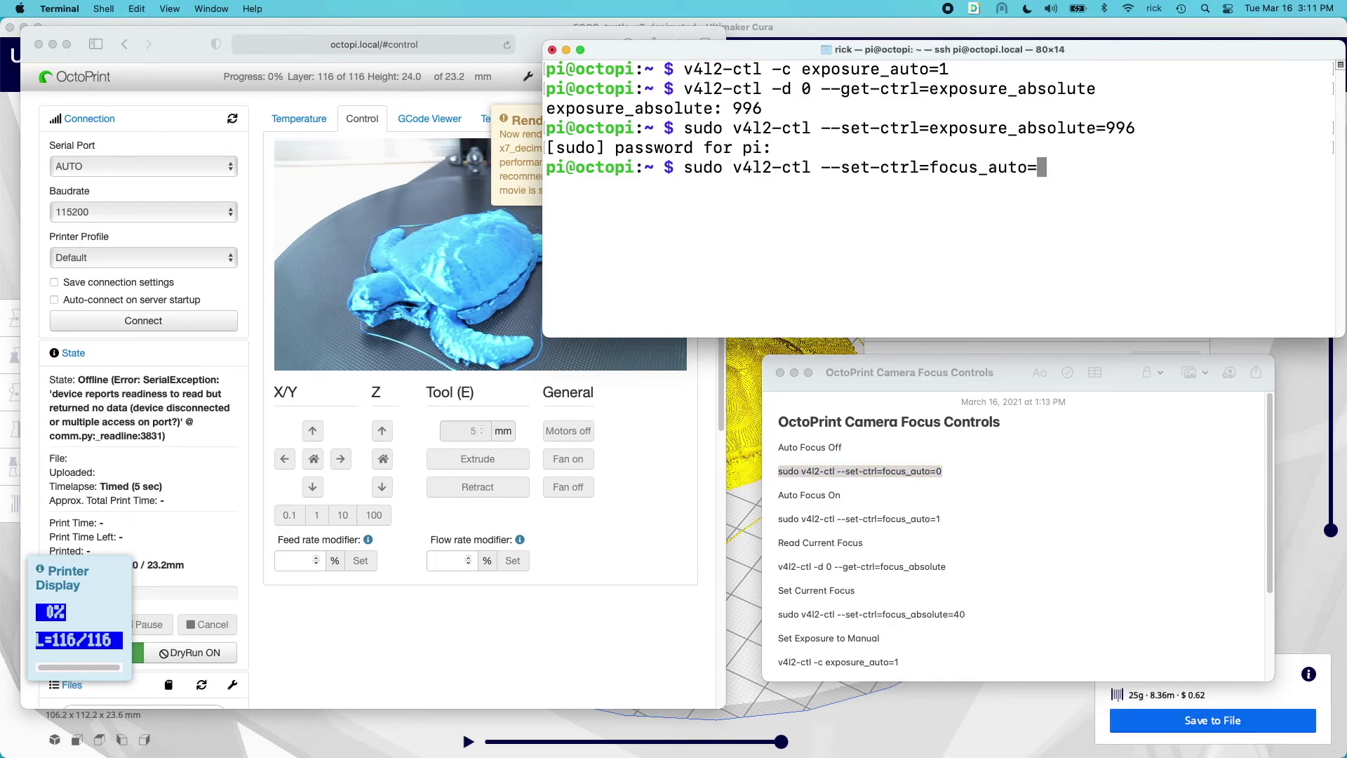
text(1)
key(Return)
Read the current focus by running the note's command "v4l2-ctl -d 0 --get-ctrl=focus_absolute".
click(781, 561)
drag(781, 561, 947, 563)
click(936, 271)
key(super+v)
key(Return)
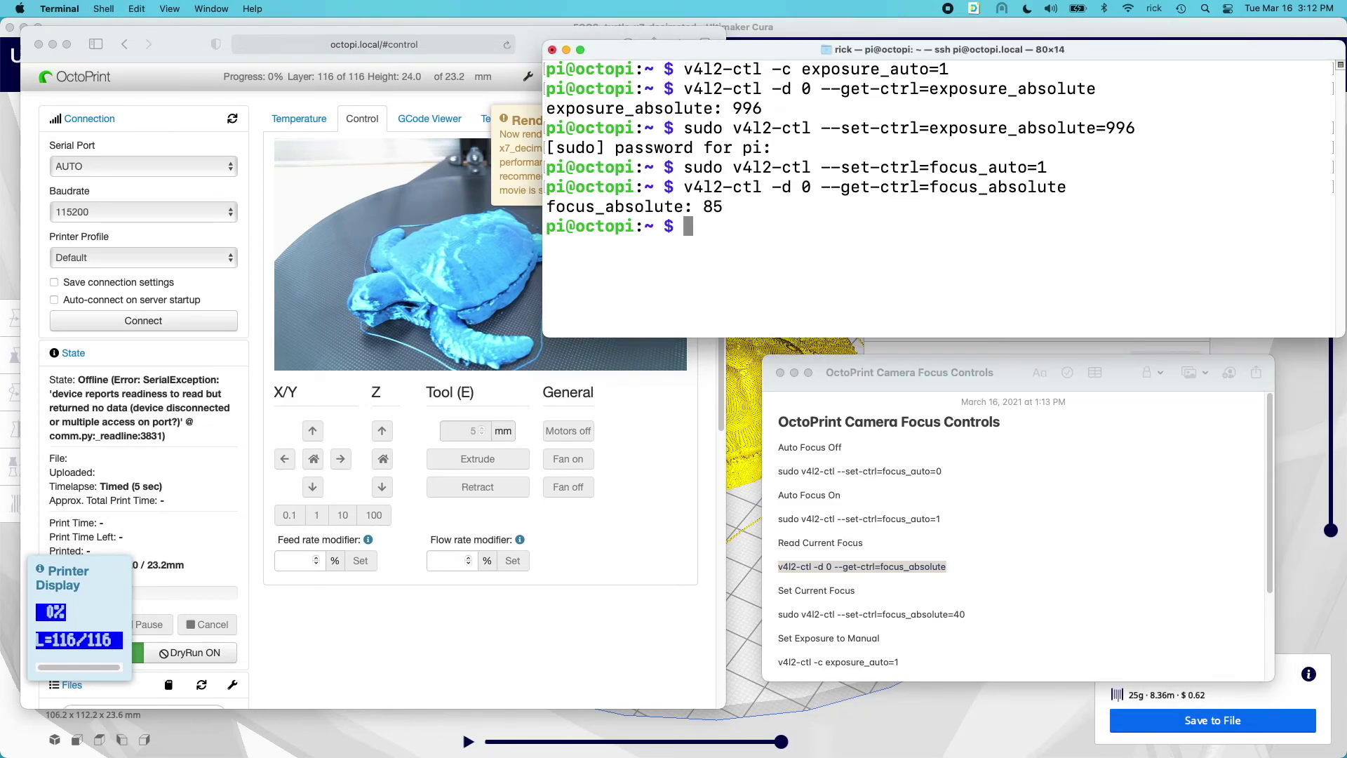
Lock the focus by rerunning the autofocus command as "sudo v4l2-ctl --set-ctrl=focus_auto=0", and check the turtle in the camera feed.
key(Up)
key(Up)
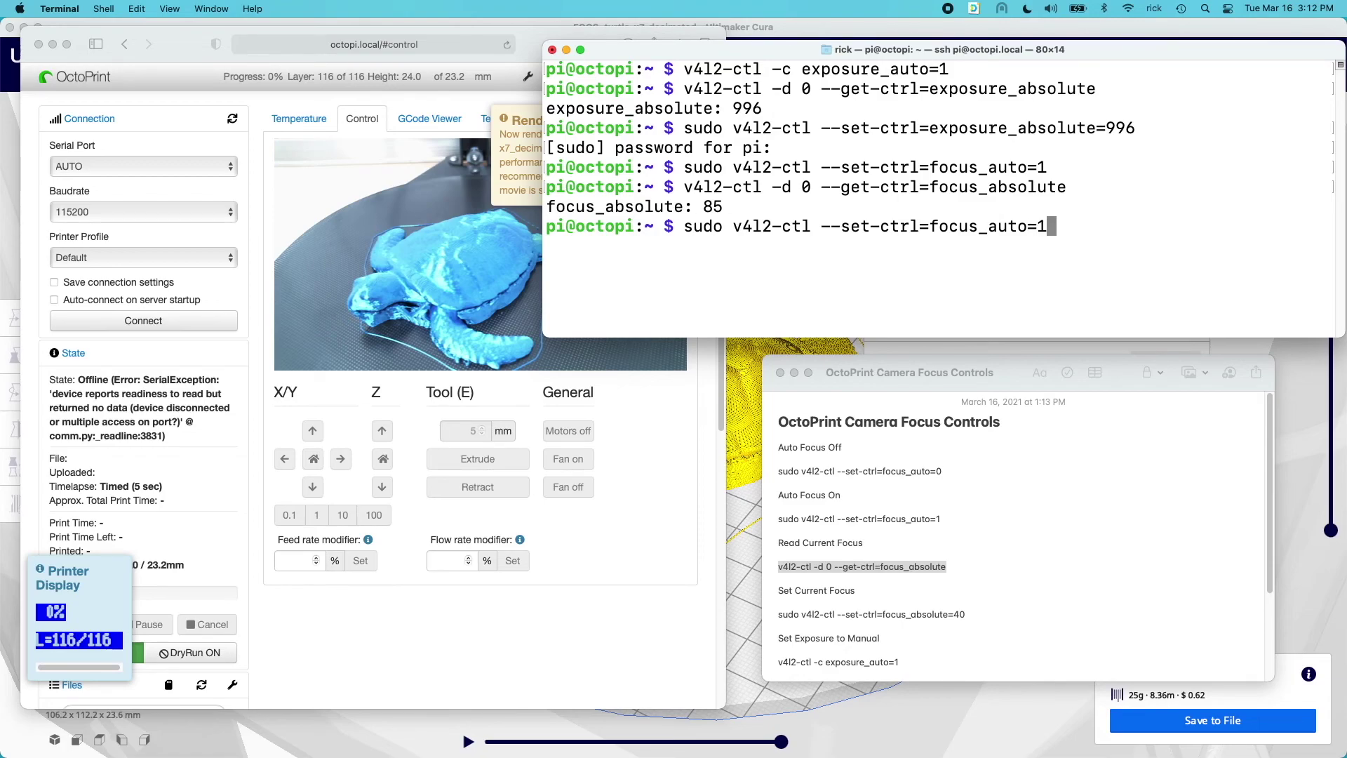
key(BackSpace)
text(0)
key(Return)
click(541, 284)
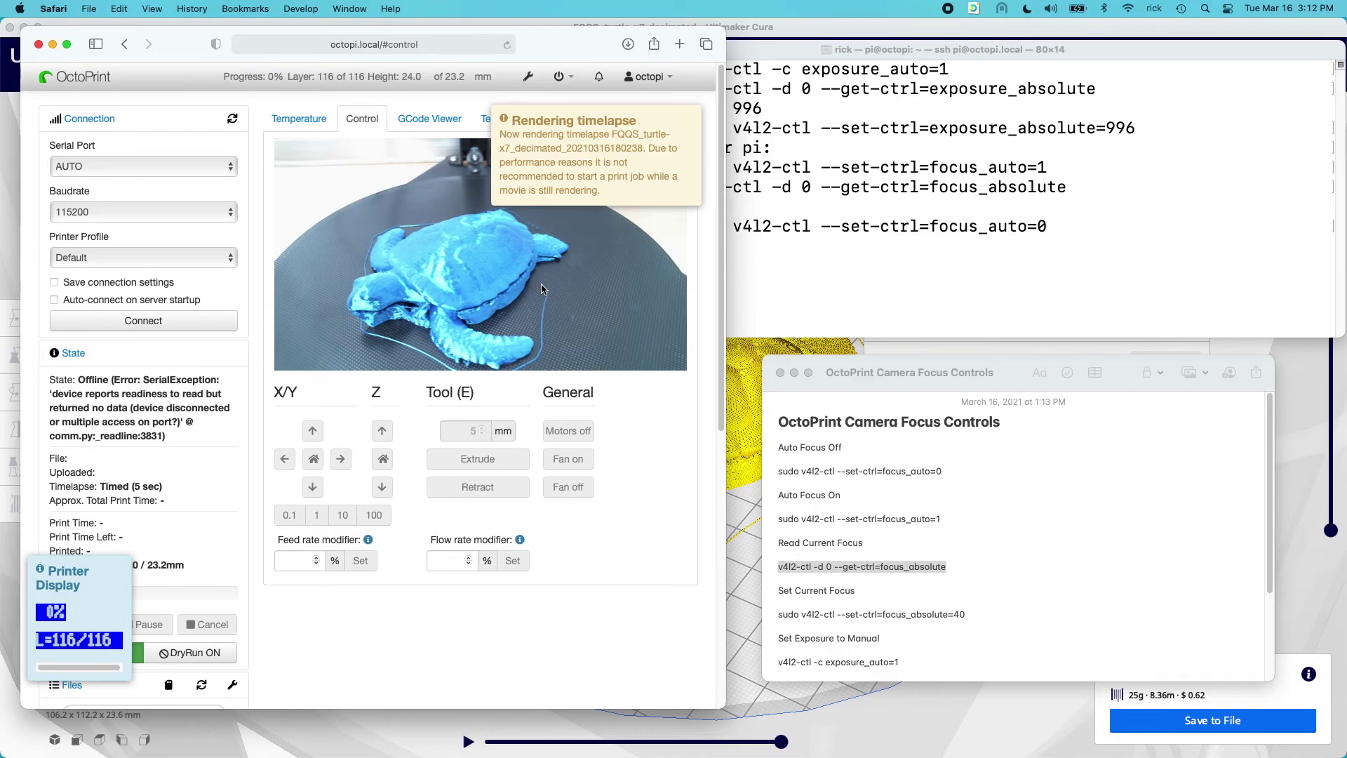
Clear the terminal and list the contents of the Pi's home folder.
click(867, 255)
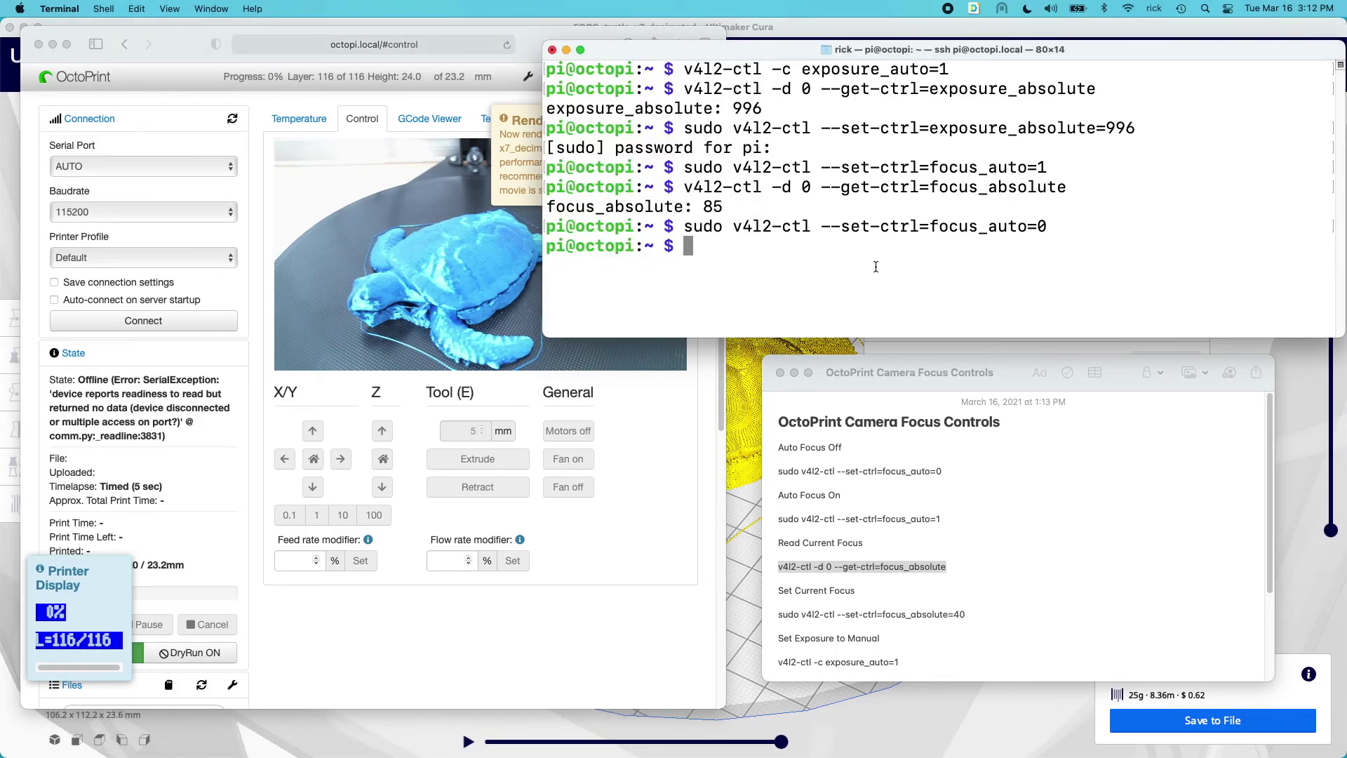
text(clear)
key(Return)
text(ls)
key(Return)
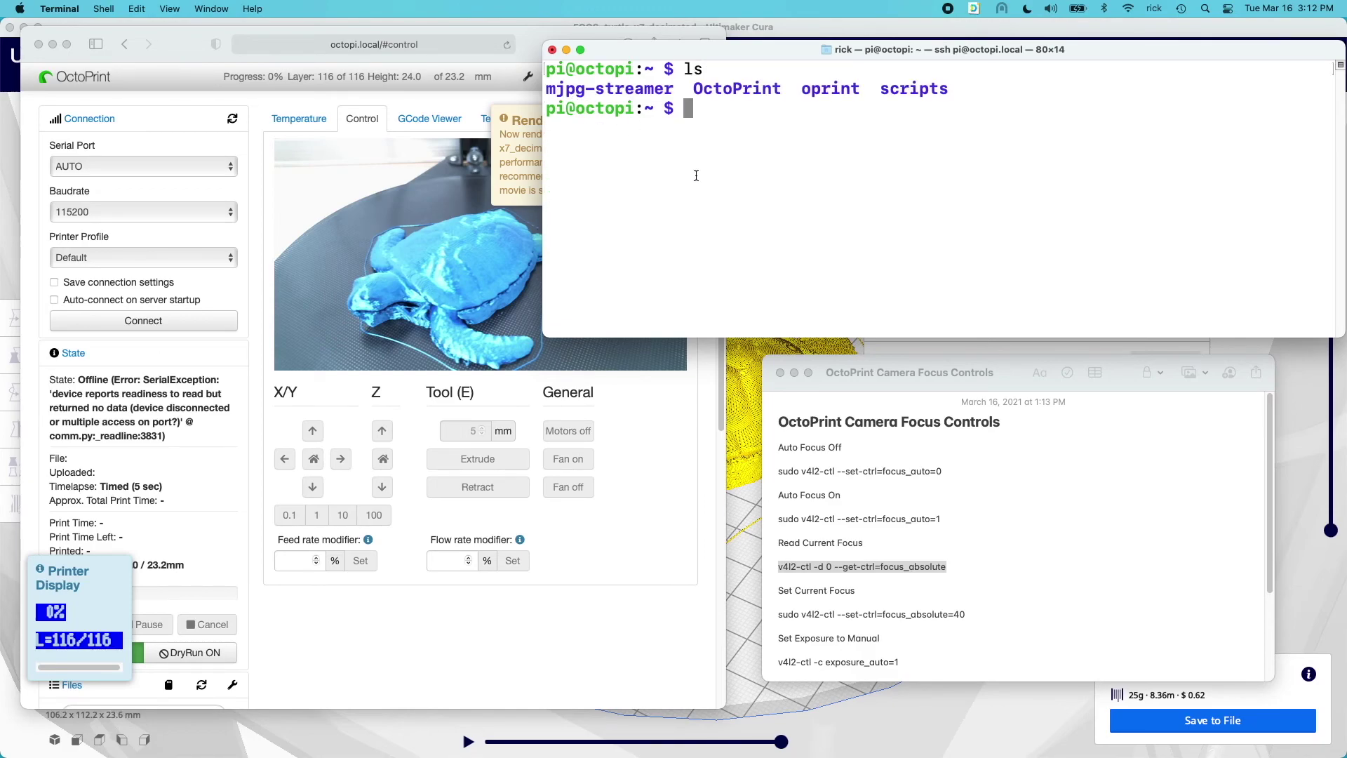
Change into the mjpg-streamer folder and list its files.
text(cd mjpg-streamer/)
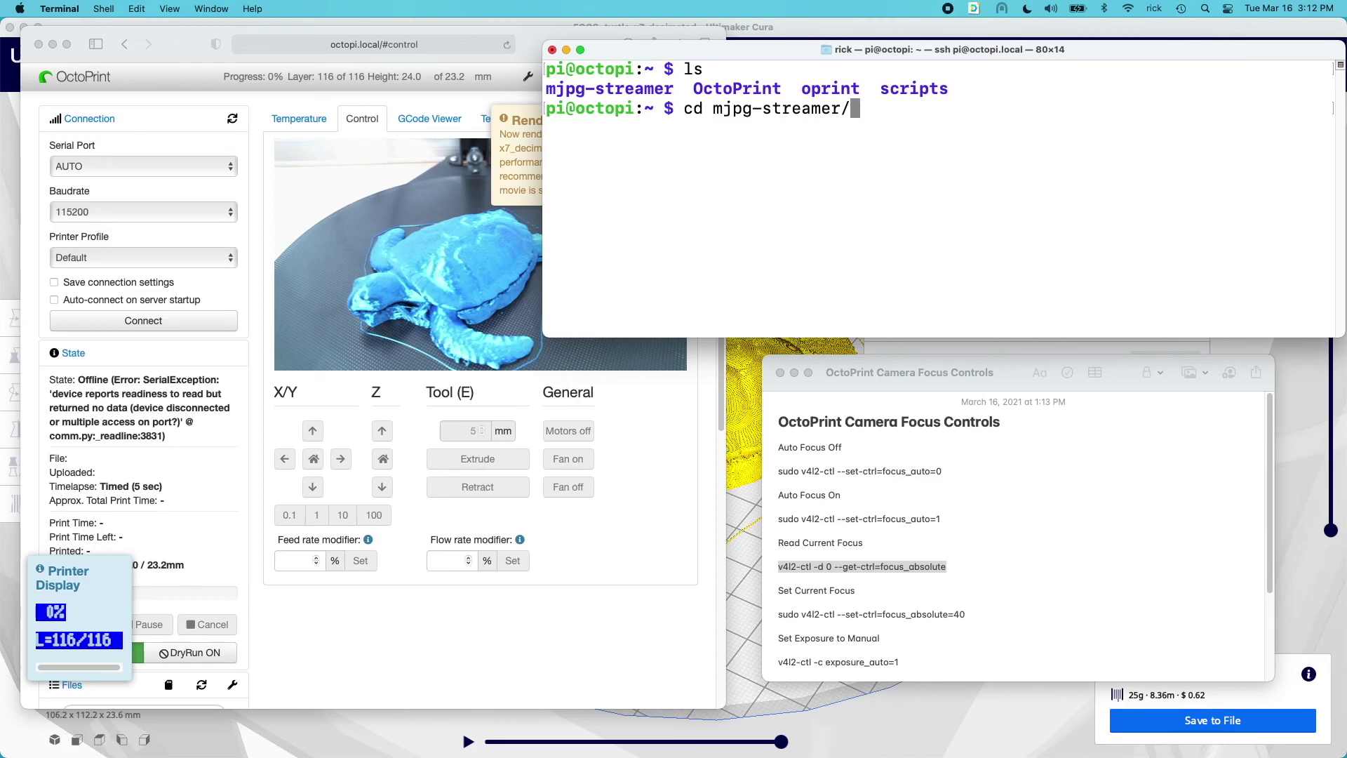
key(Return)
text(ls)
key(Return)
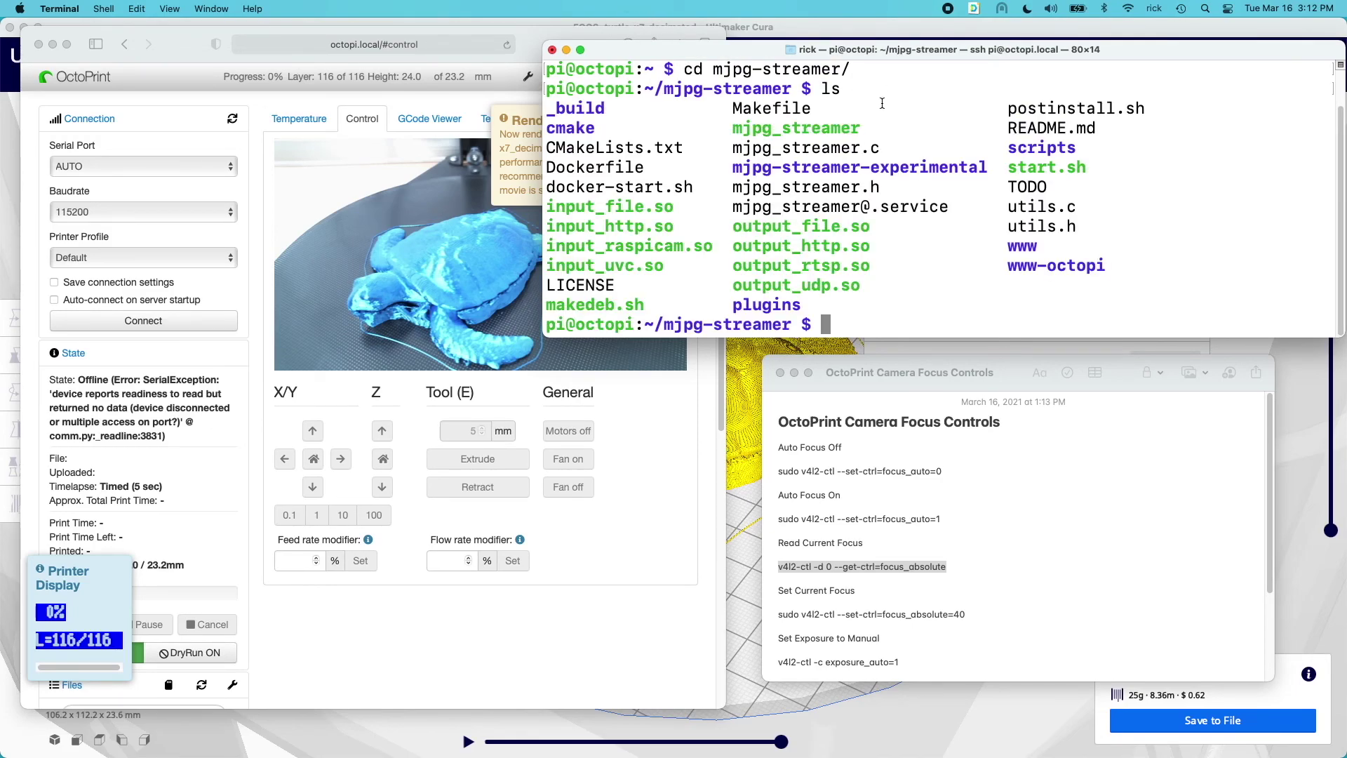
Open start.sh in nano and enlarge the terminal window to show more of the script.
text(nano start.sh)
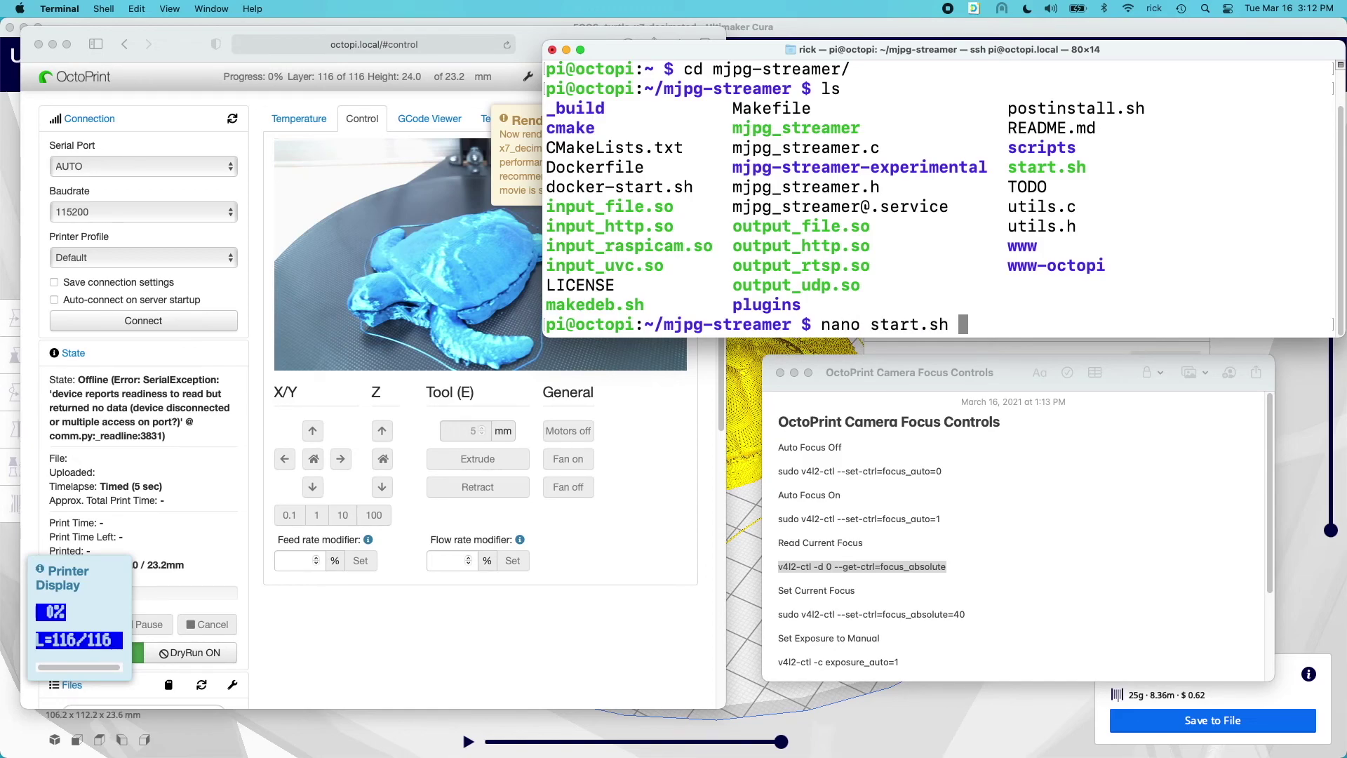
key(Return)
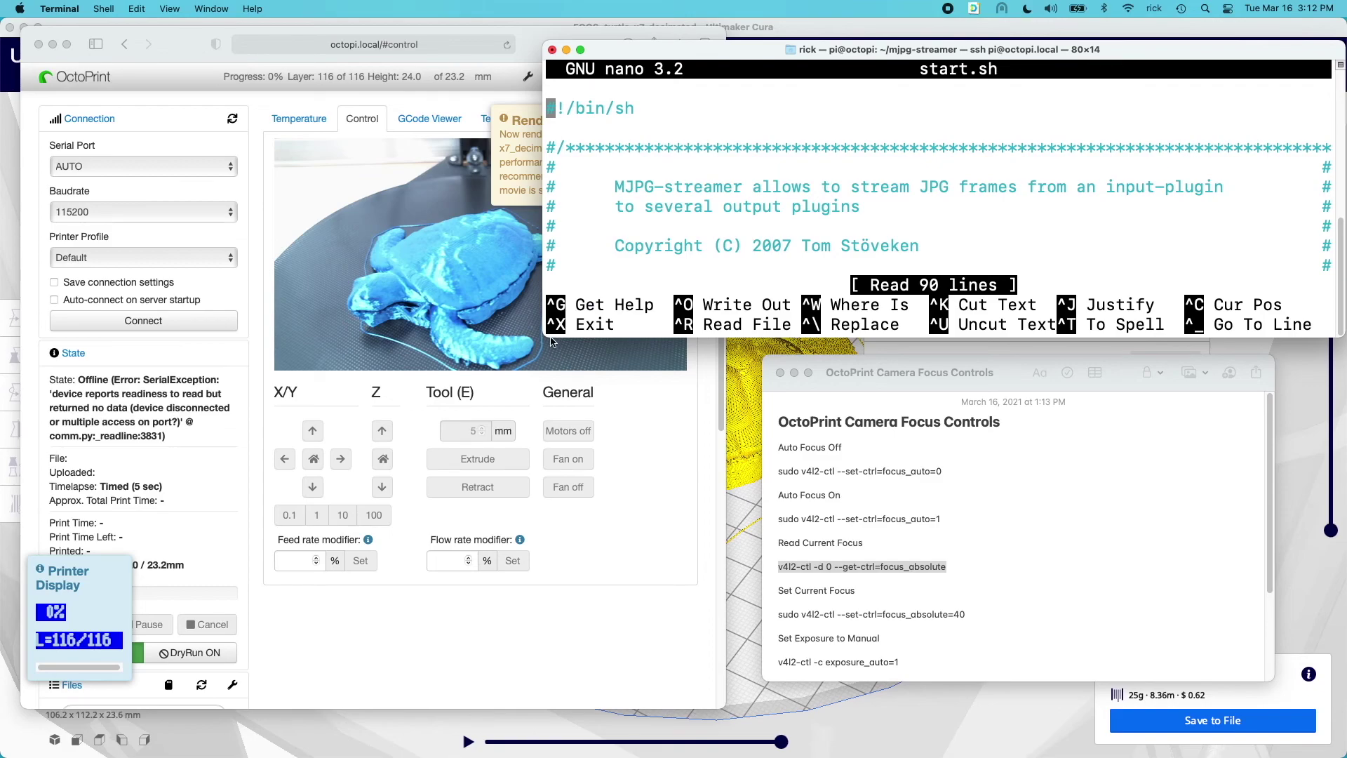
drag(549, 336, 295, 570)
Look through start.sh from its licence header to the mjpg_streamer launch commands to find where camera commands can go.
key(Down)
key(Down)
key(Down)
key(Down)
key(Down)
key(Down)
key(Down)
key(Down)
key(Down)
key(Down)
key(Down)
key(Down)
key(Down)
key(Down)
key(Down)
key(Down)
key(Down)
key(Down)
key(Down)
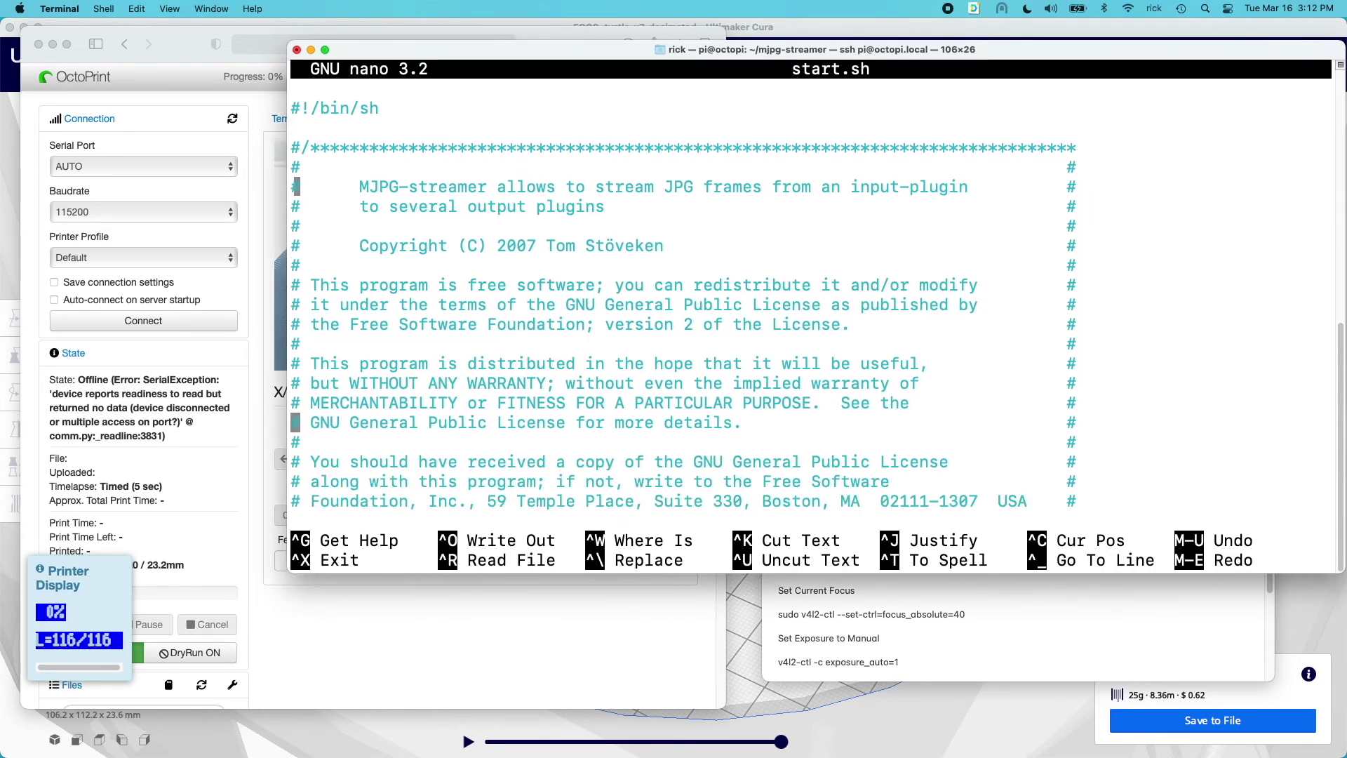
key(Down)
key(Down)
key(Down)
key(Down)
key(Down)
key(Down)
key(Down)
key(Down)
key(Down)
key(Down)
key(End)
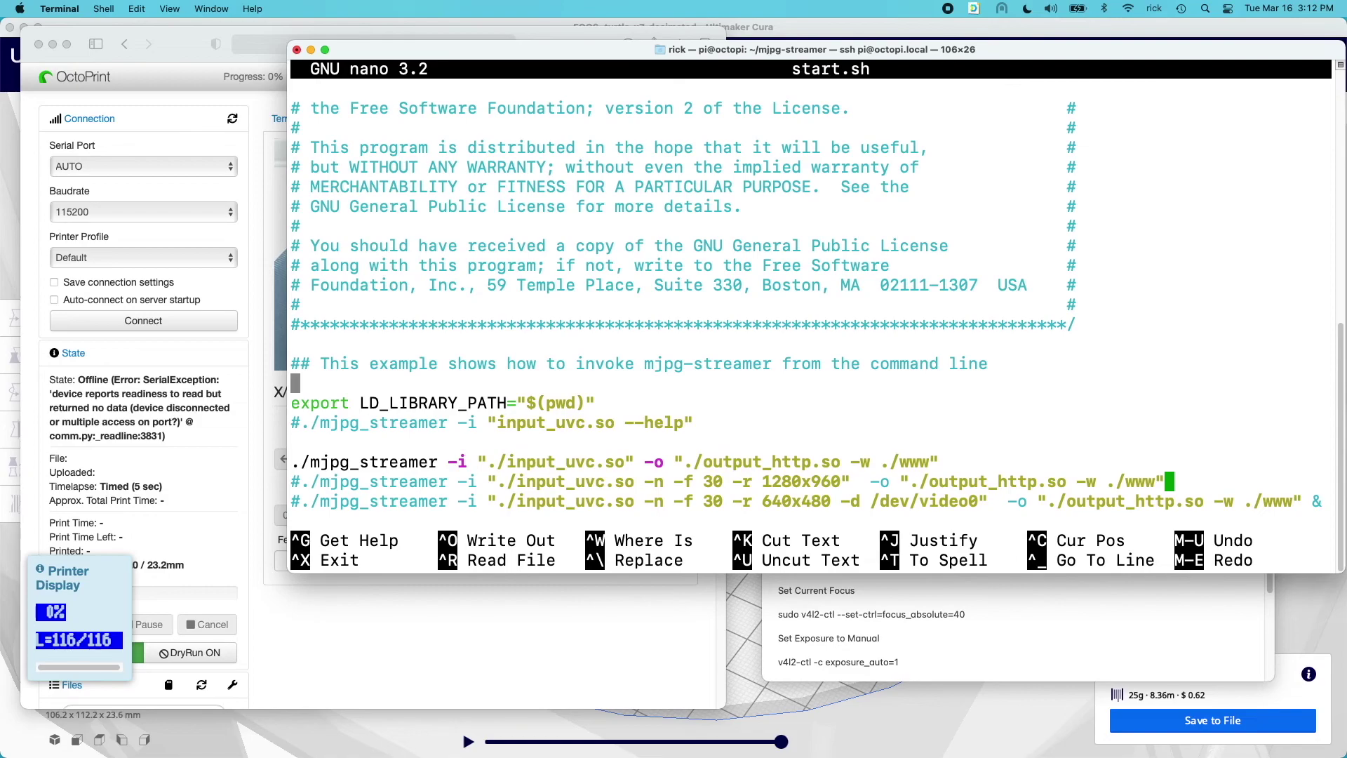
key(Up)
key(Up)
key(Up)
key(Up)
key(Up)
key(Up)
key(Up)
key(Up)
key(Up)
key(Up)
key(Up)
key(Up)
key(Up)
key(Up)
key(Up)
key(Up)
key(Up)
key(Up)
key(Up)
key(Up)
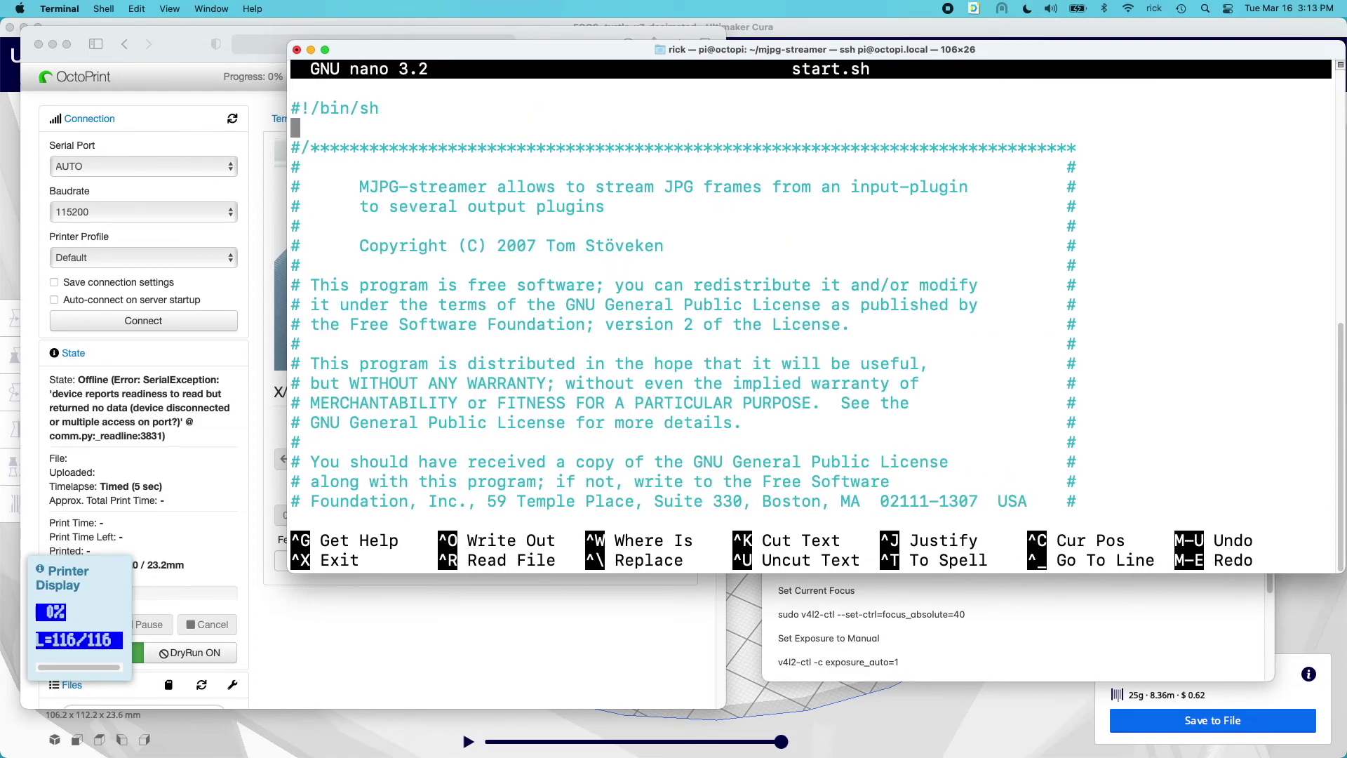
key(Down)
key(Down)
key(Down)
key(Down)
key(Down)
key(Down)
key(Down)
key(Down)
key(Down)
key(Down)
key(Down)
key(Down)
key(Down)
key(Down)
key(Down)
key(Down)
key(Down)
key(Down)
key(Down)
key(Down)
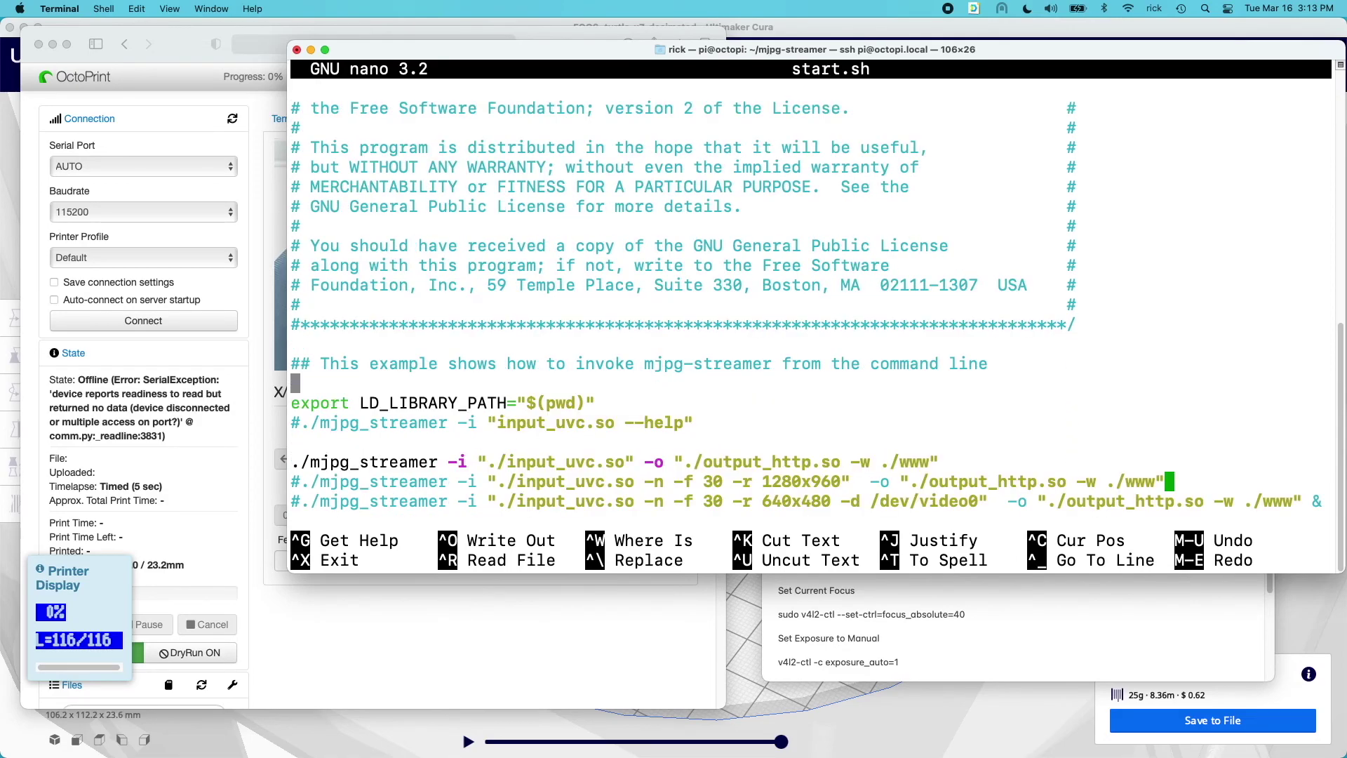
Insert blank lines in start.sh above the comment "## This example shows how to invoke mjpg-streamer from the command line".
key(Up)
key(Up)
key(super+Tab)
key(super+Tab)
key(Return)
key(Return)
key(Up)
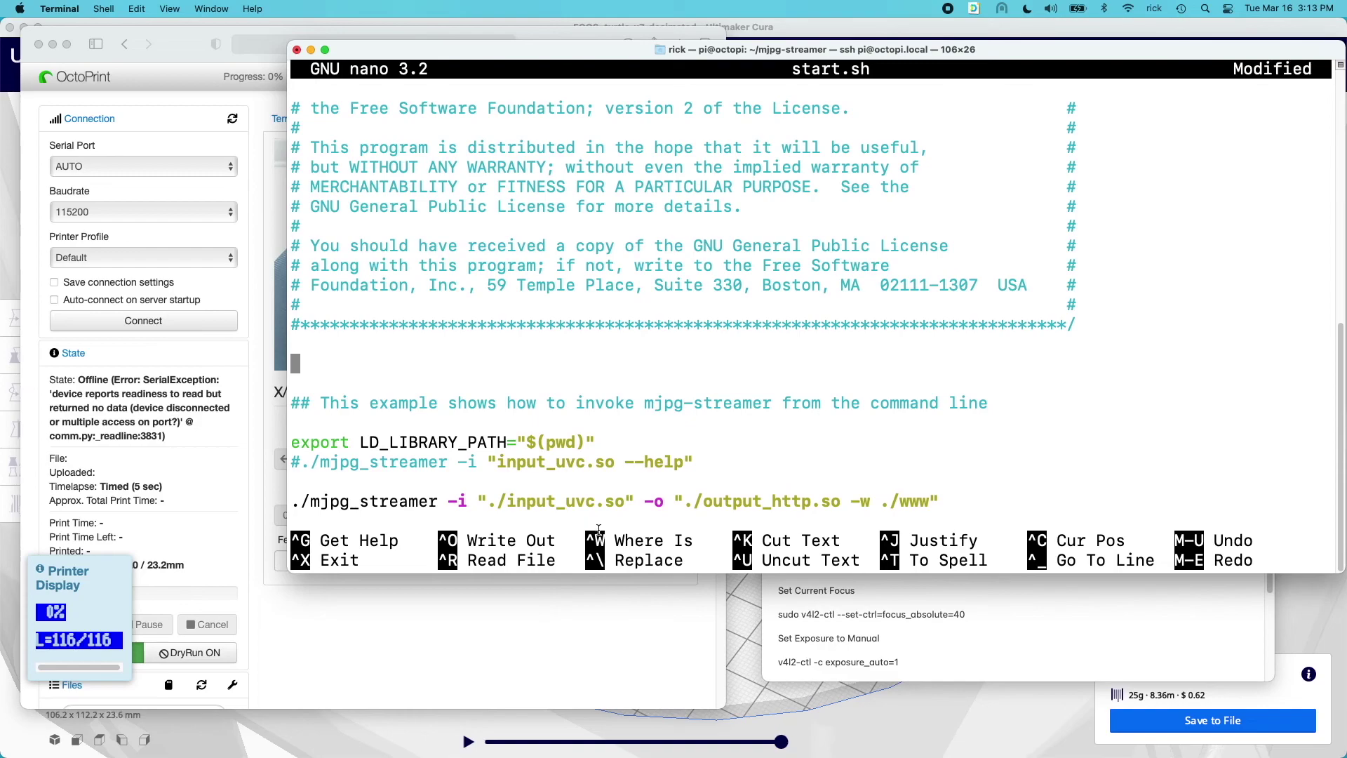
Copy the Auto Focus Off command from the notes into start.sh: sudo v4l2-ctl --set-ctrl=focus_auto=0.
click(914, 627)
click(856, 474)
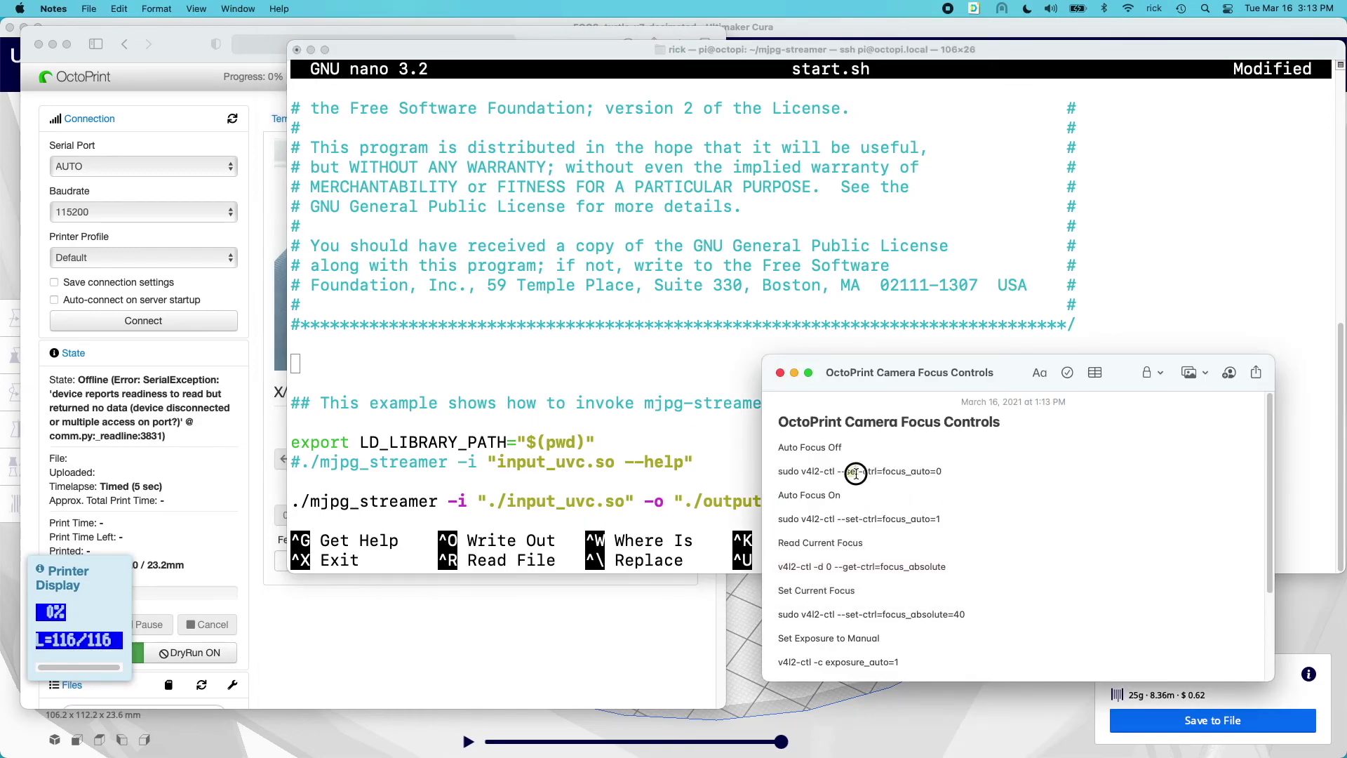
triple_click(856, 473)
key(super+c)
click(398, 372)
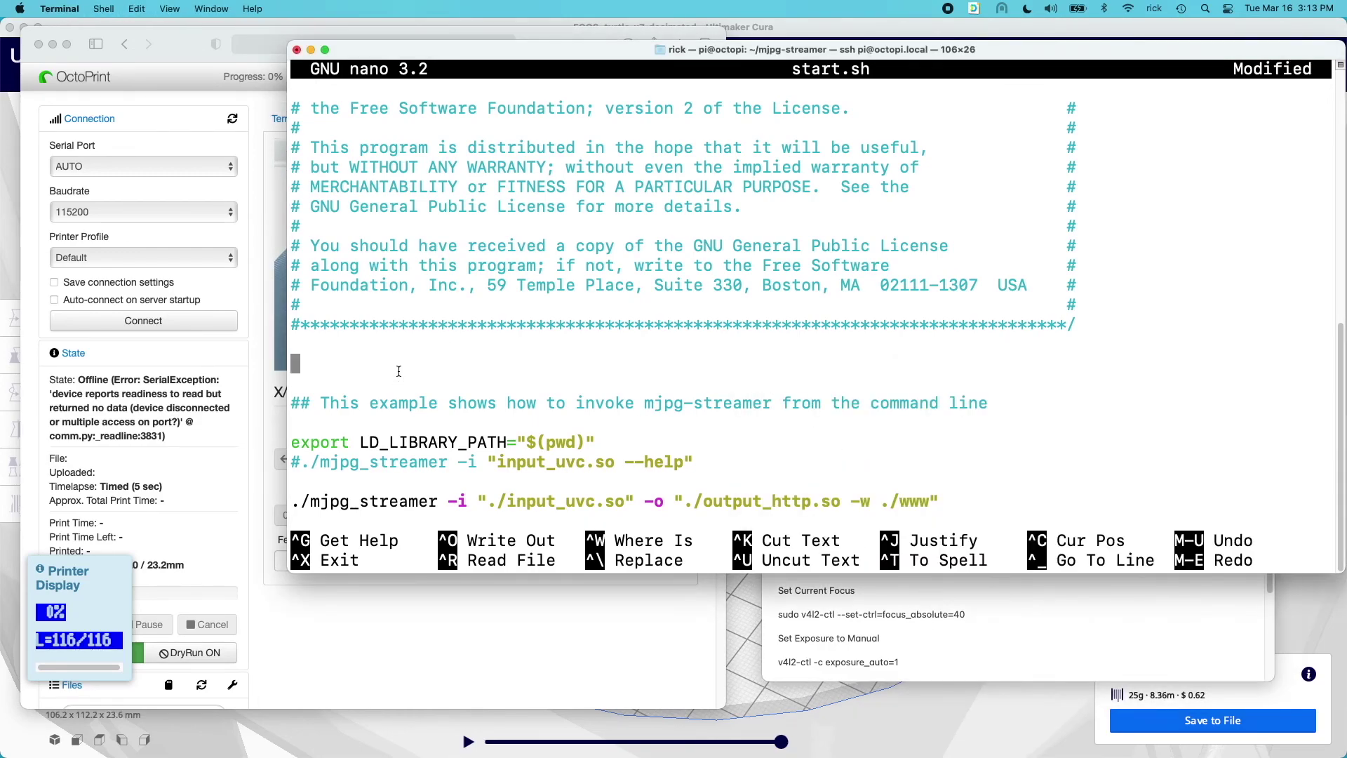
key(super+v)
Add the Set Current Focus command from the notes below it in start.sh and set focus_absolute to 85.
click(891, 602)
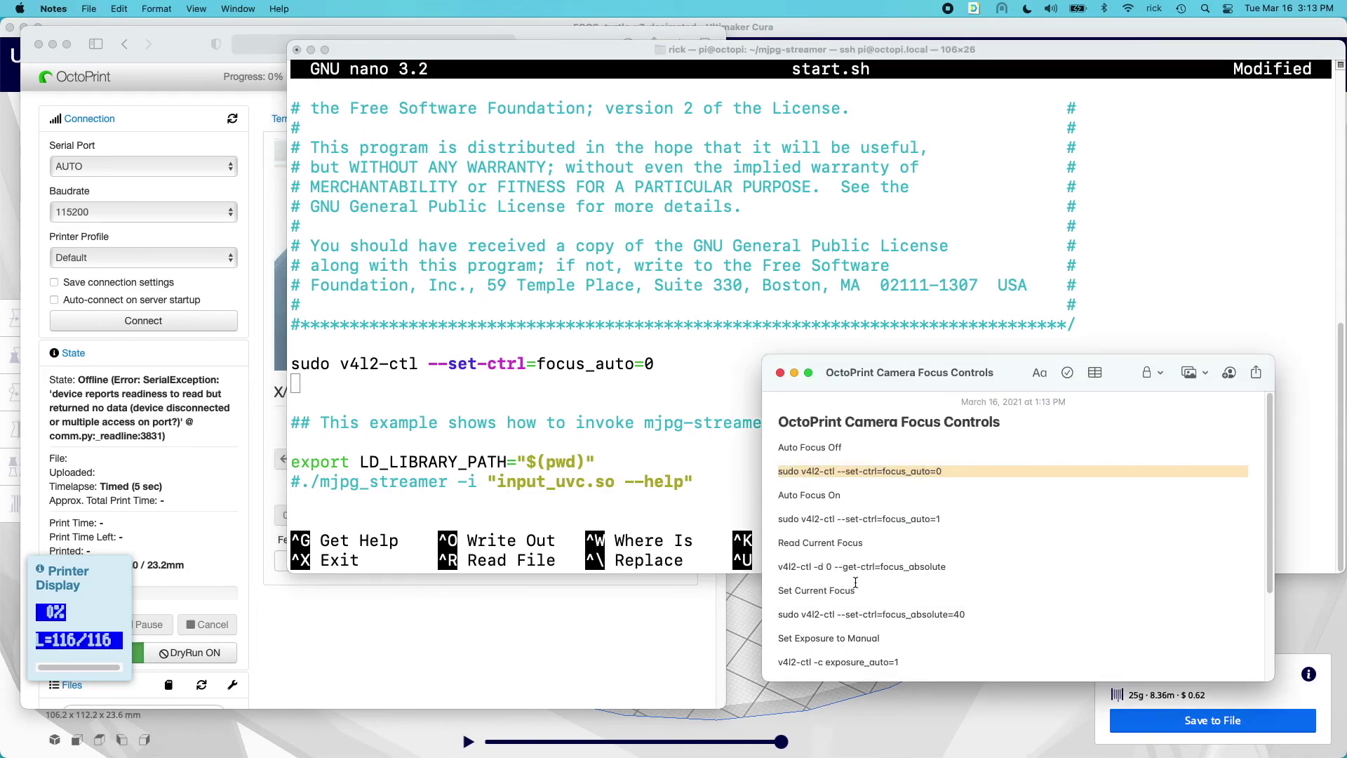
triple_click(862, 615)
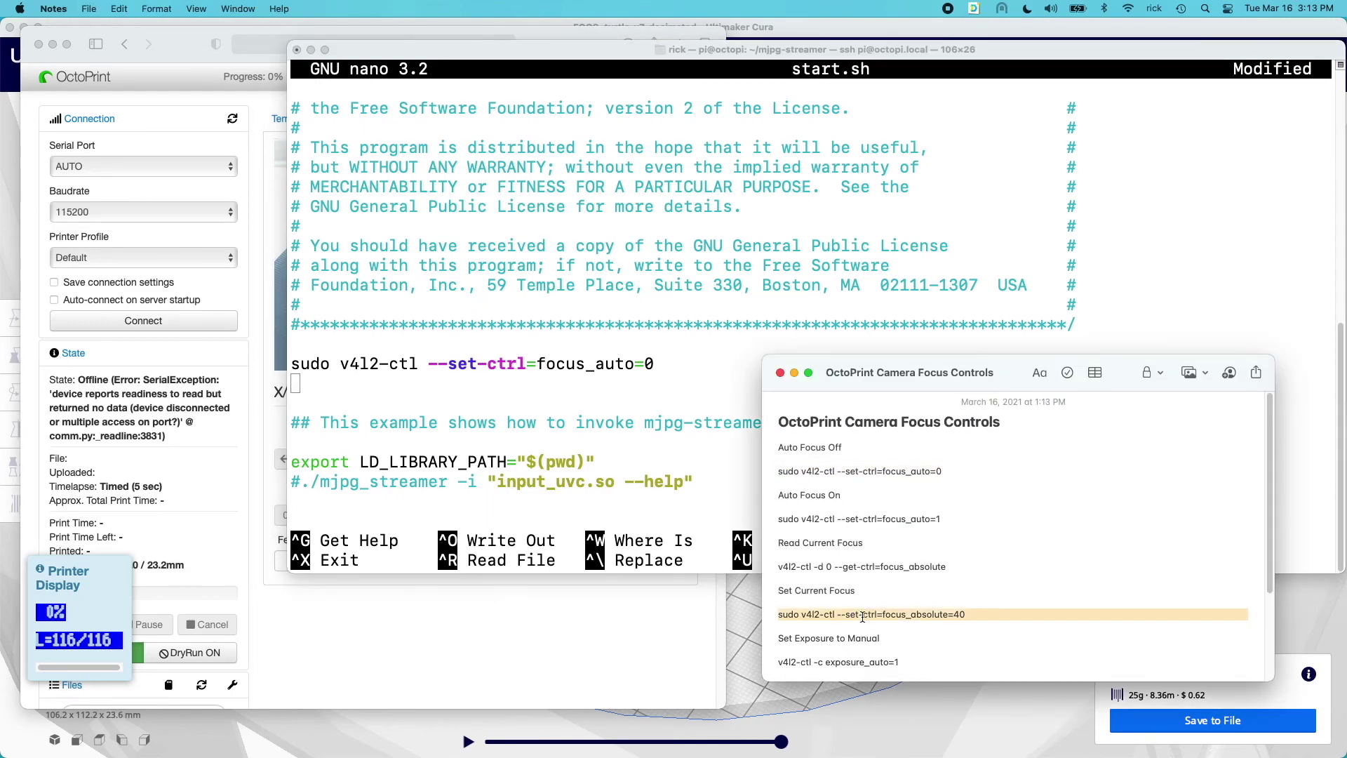
key(super+c)
click(470, 393)
key(super+v)
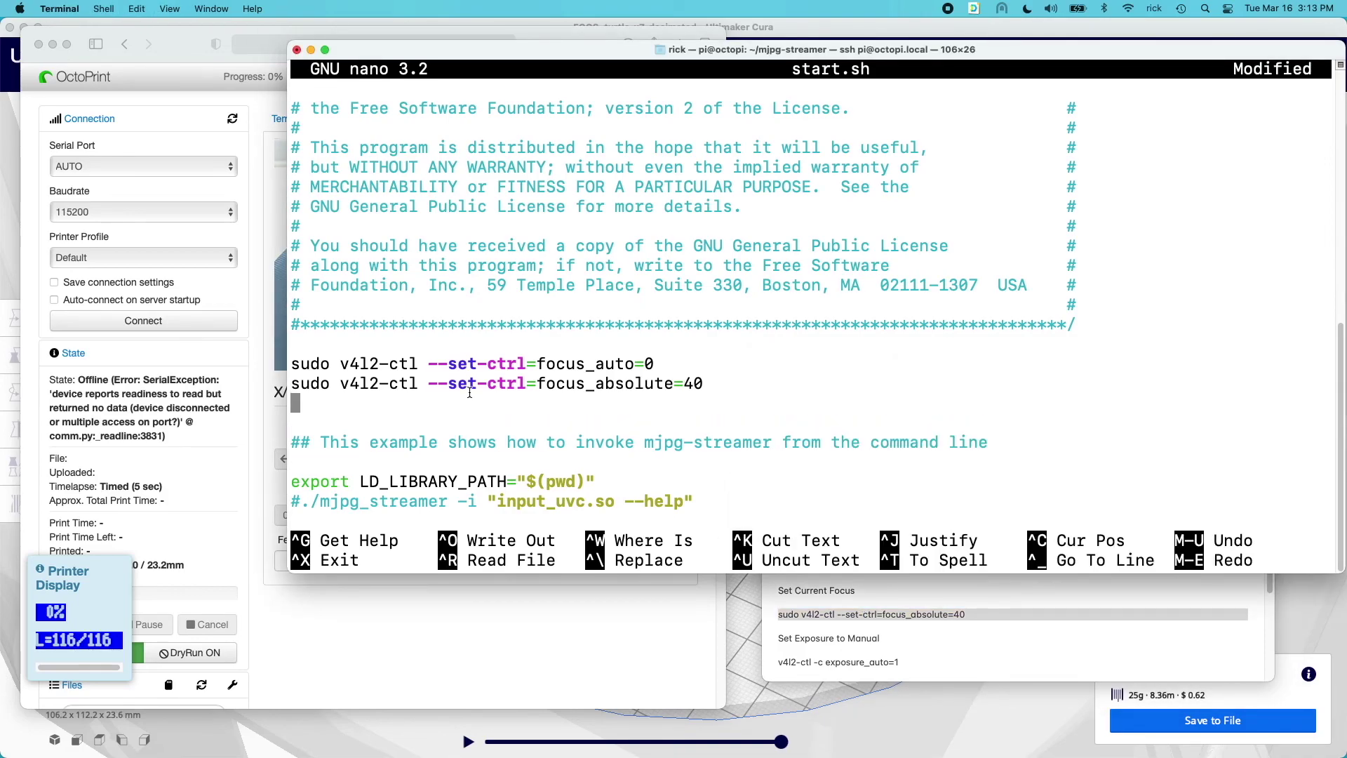
key(BackSpace)
key(BackSpace)
key(BackSpace)
text(85)
Copy the manual exposure command from the notes onto a new line in start.sh: v4l2-ctl -c exposure_auto=1.
click(832, 634)
scroll(831, 617, down, 3)
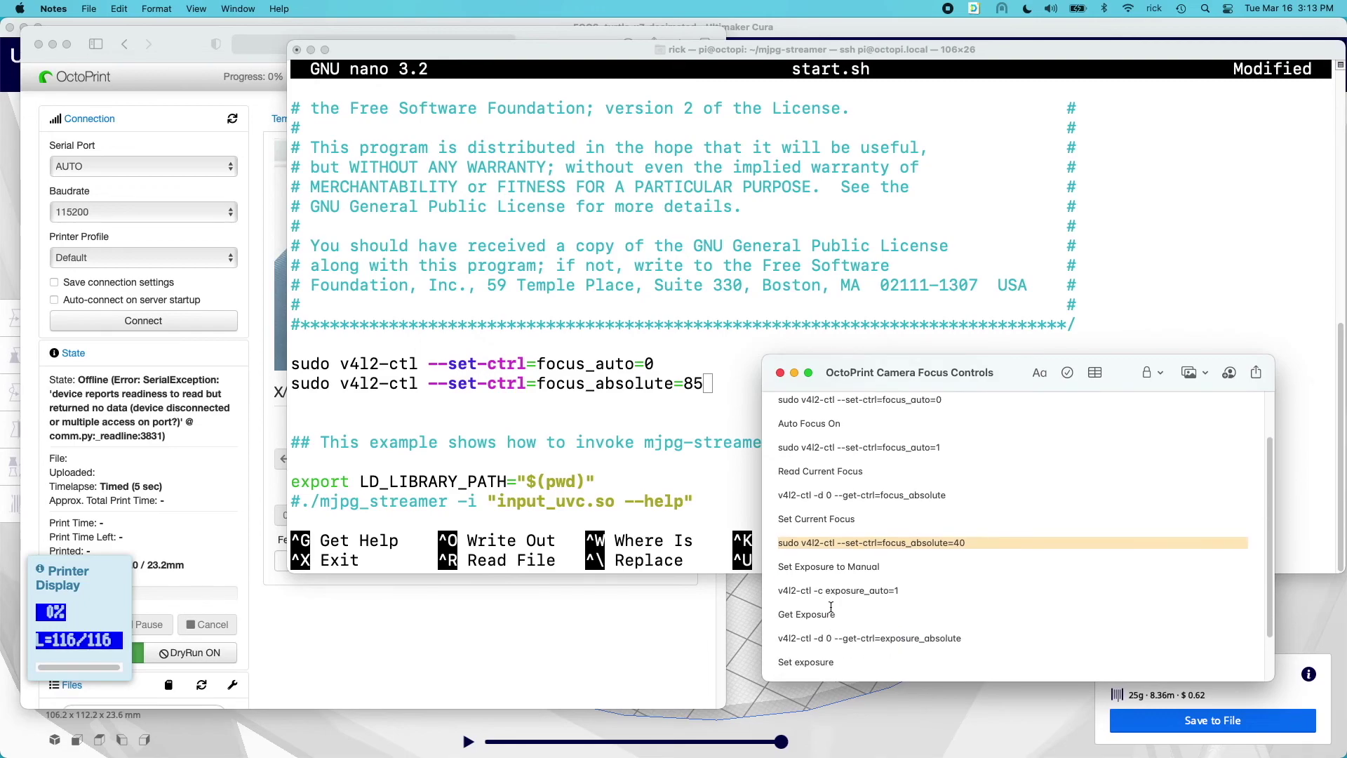
triple_click(841, 590)
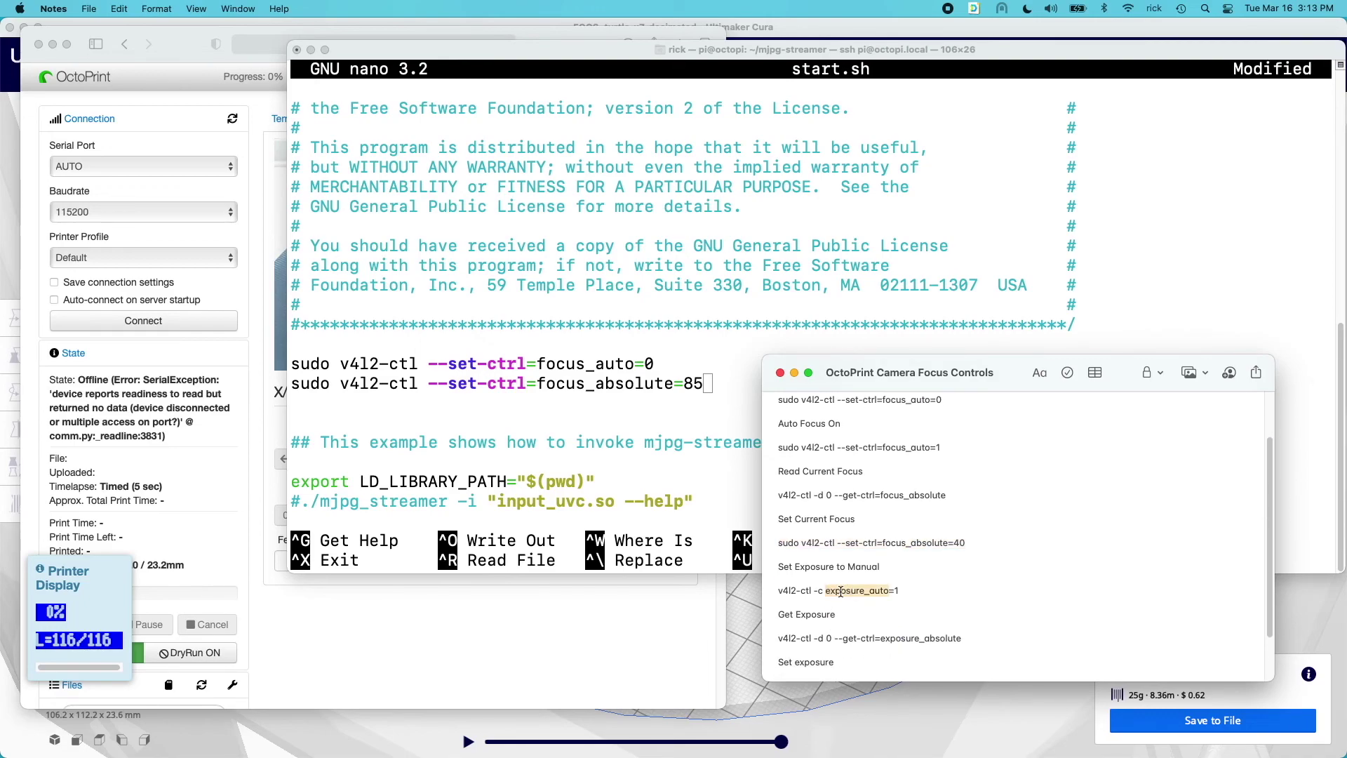
click(588, 438)
key(Return)
key(super+v)
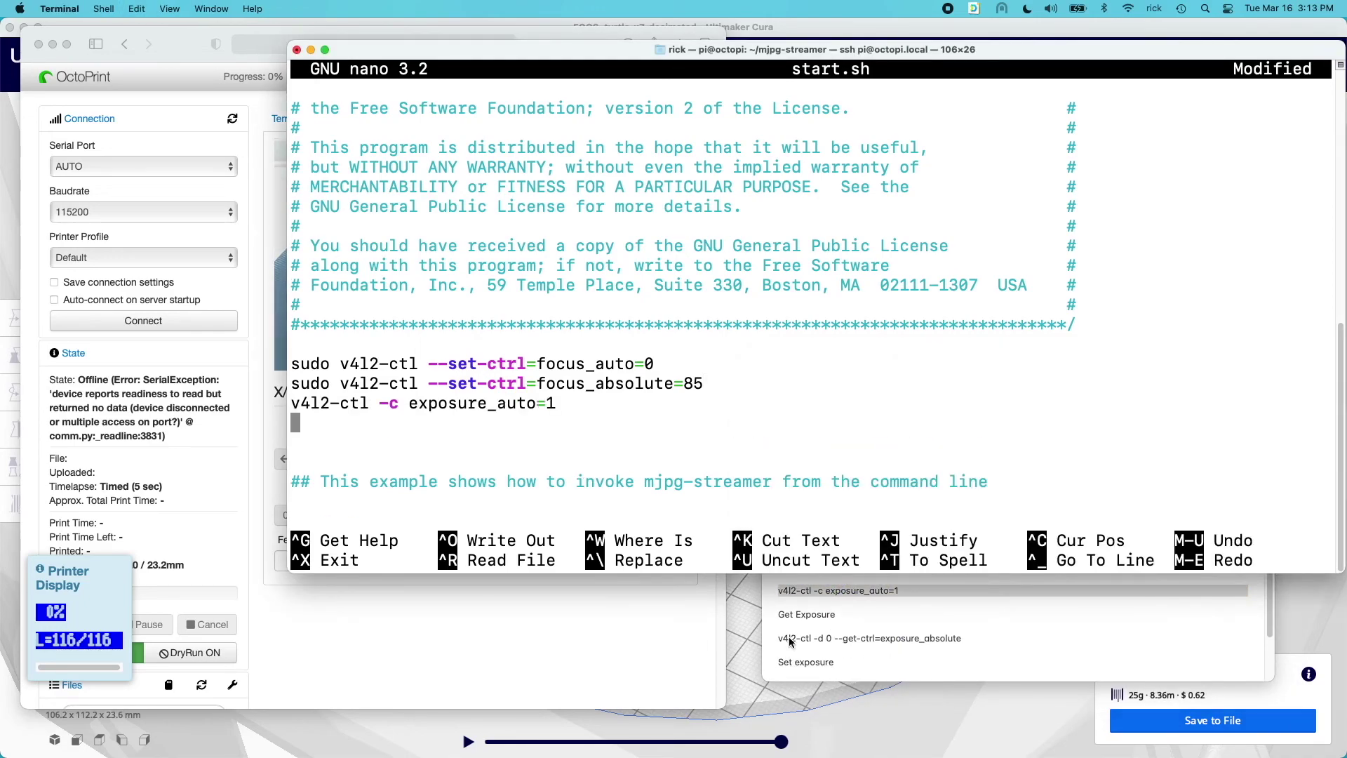
Add sudo v4l2-ctl --set-ctrl=exposure_absolute=996 from the notes to start.sh and remove the surplus blank lines beneath it.
click(790, 640)
scroll(790, 631, down, 2)
click(853, 621)
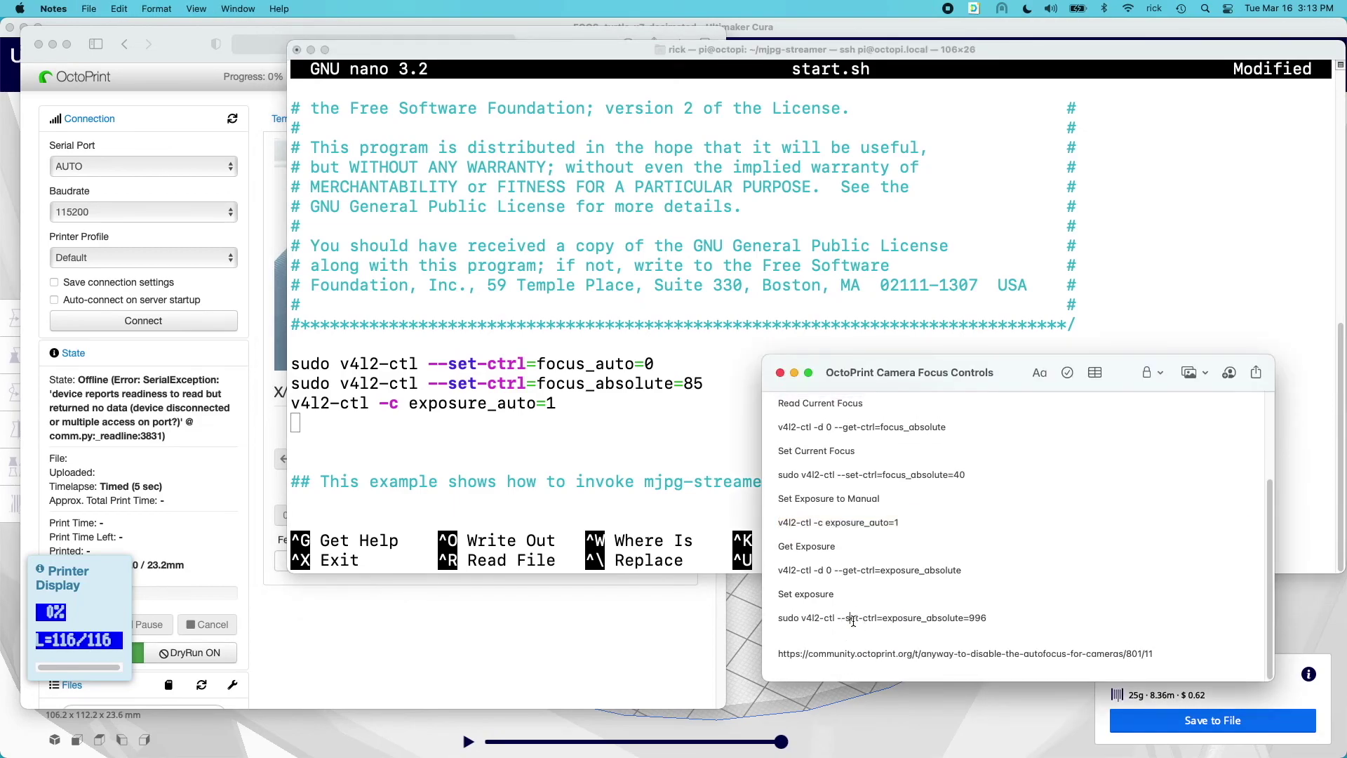
triple_click(853, 620)
key(super+c)
click(608, 489)
key(super+v)
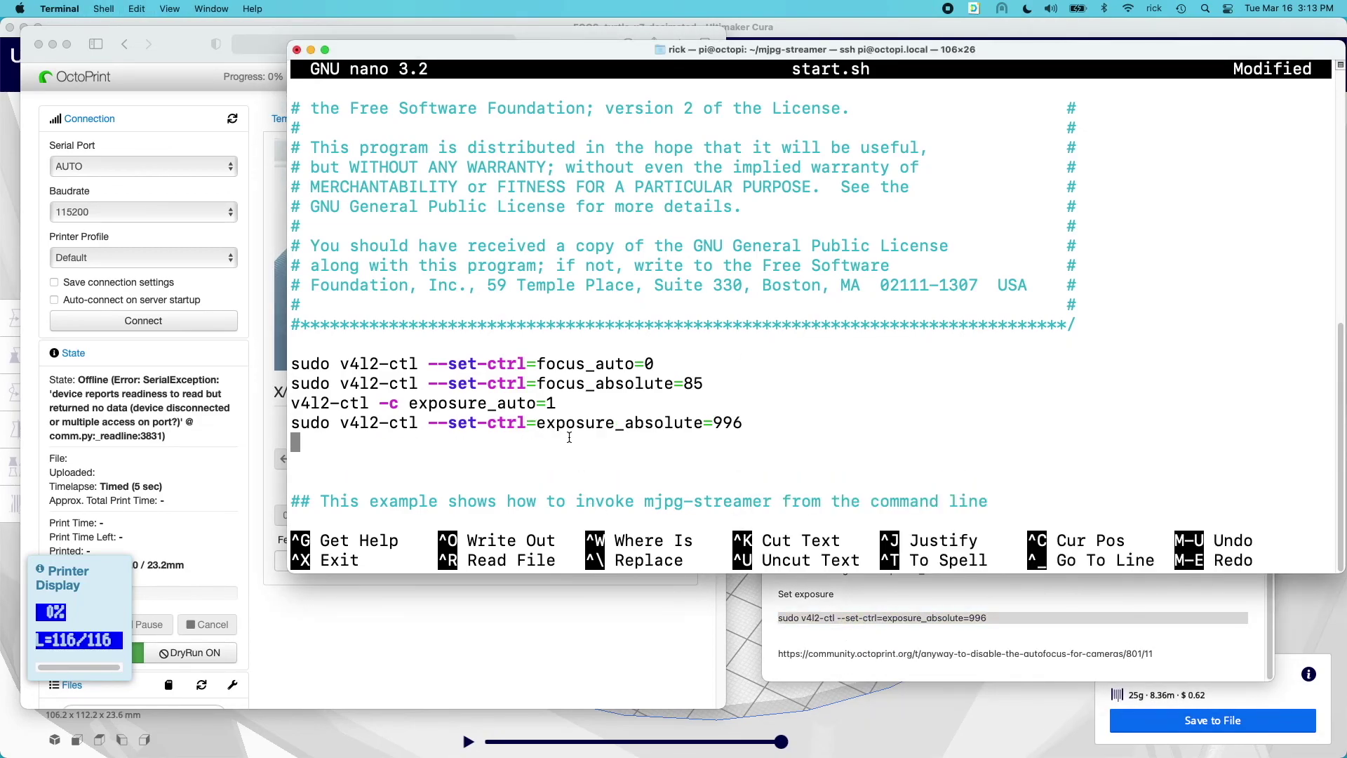
key(BackSpace)
key(BackSpace)
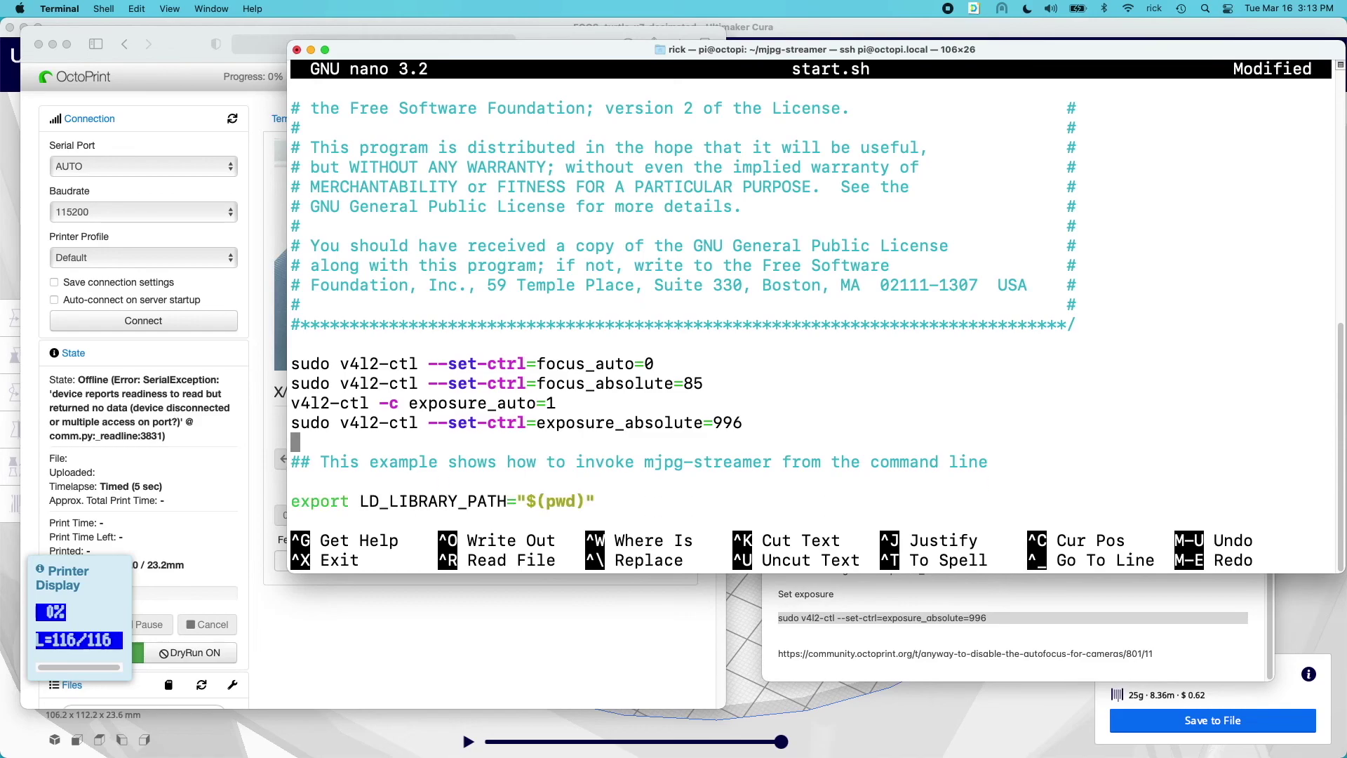
Save the script under the name start.sh and exit nano.
key(ctrl+o)
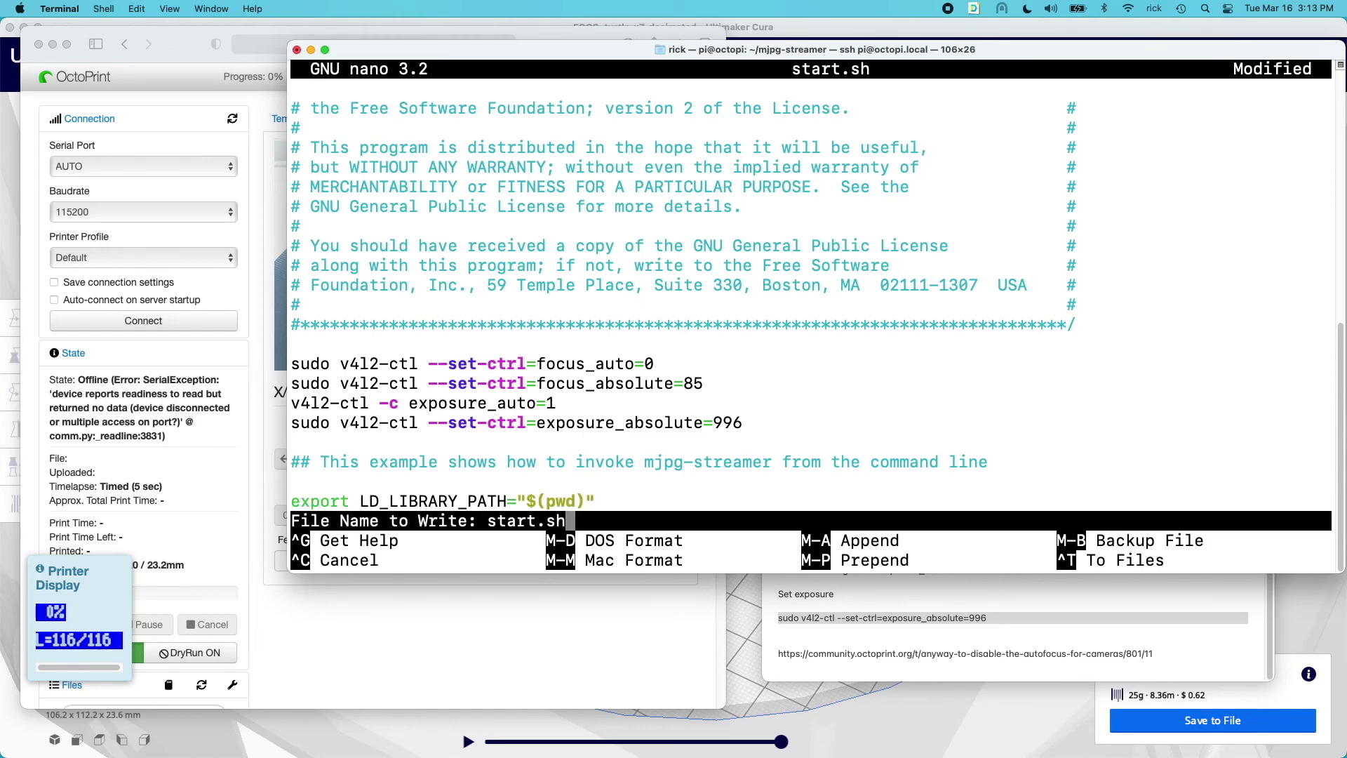
key(Return)
key(ctrl+x)
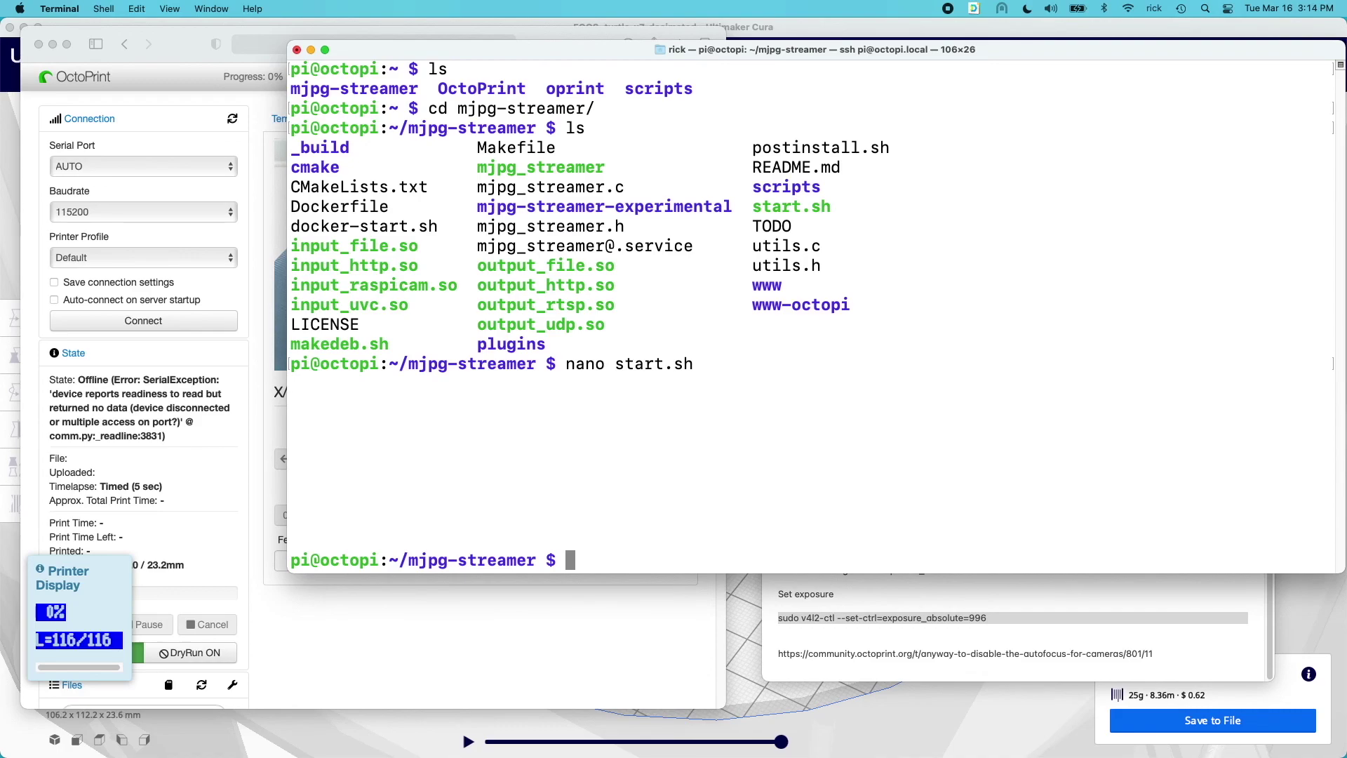
Switch to OctoPrint in Safari and open its timelapse page.
key(super+Tab)
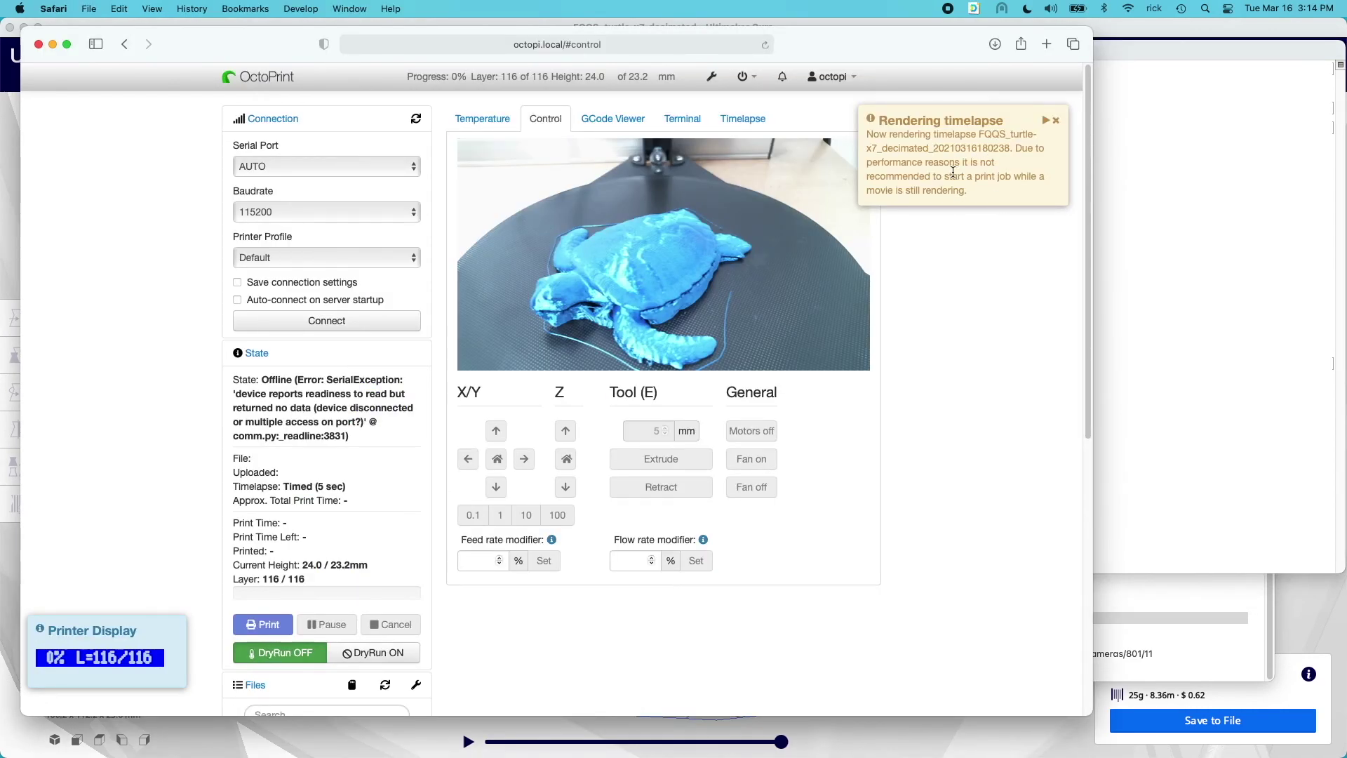
click(754, 124)
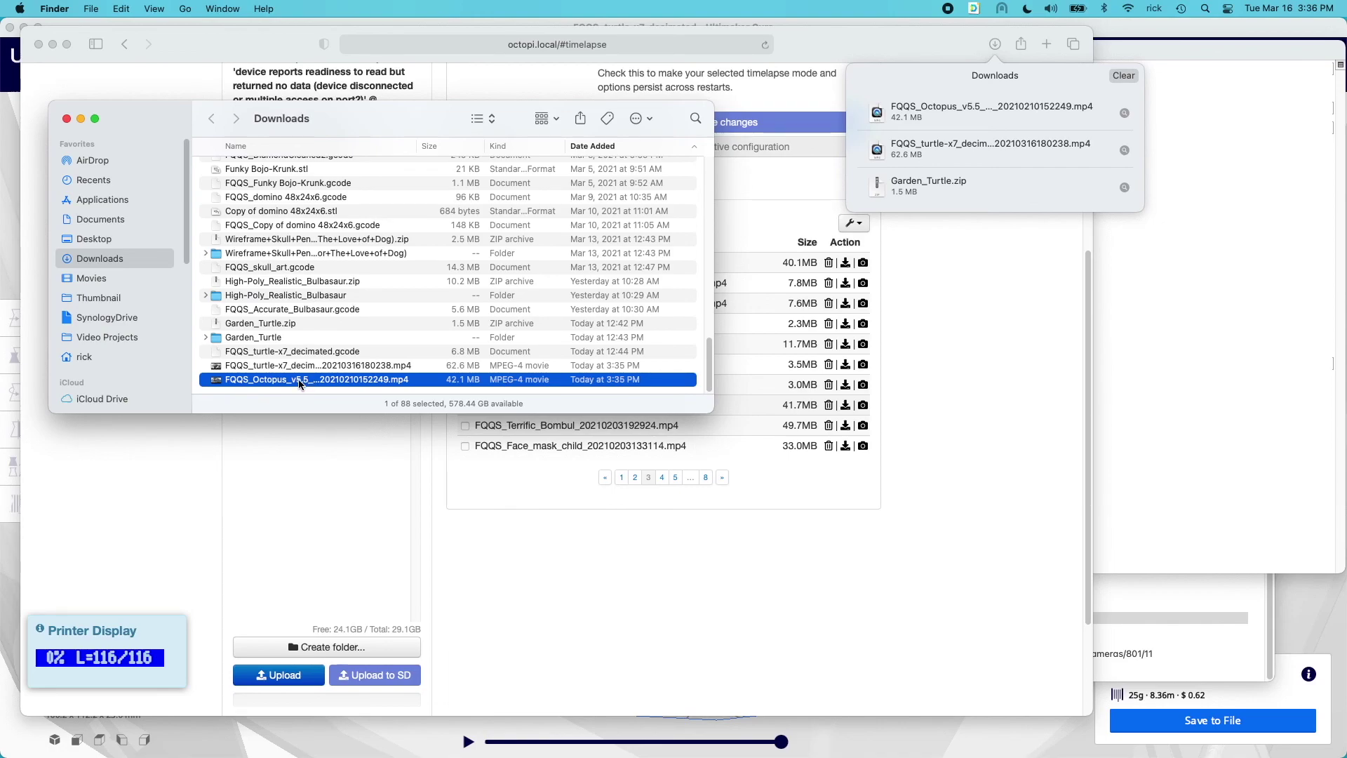
Open the downloaded octopus timelapse FQQS_Octopus_v5.5_support_20210210152249.mp4 in QuickTime Player and skip to its end.
double_click(299, 380)
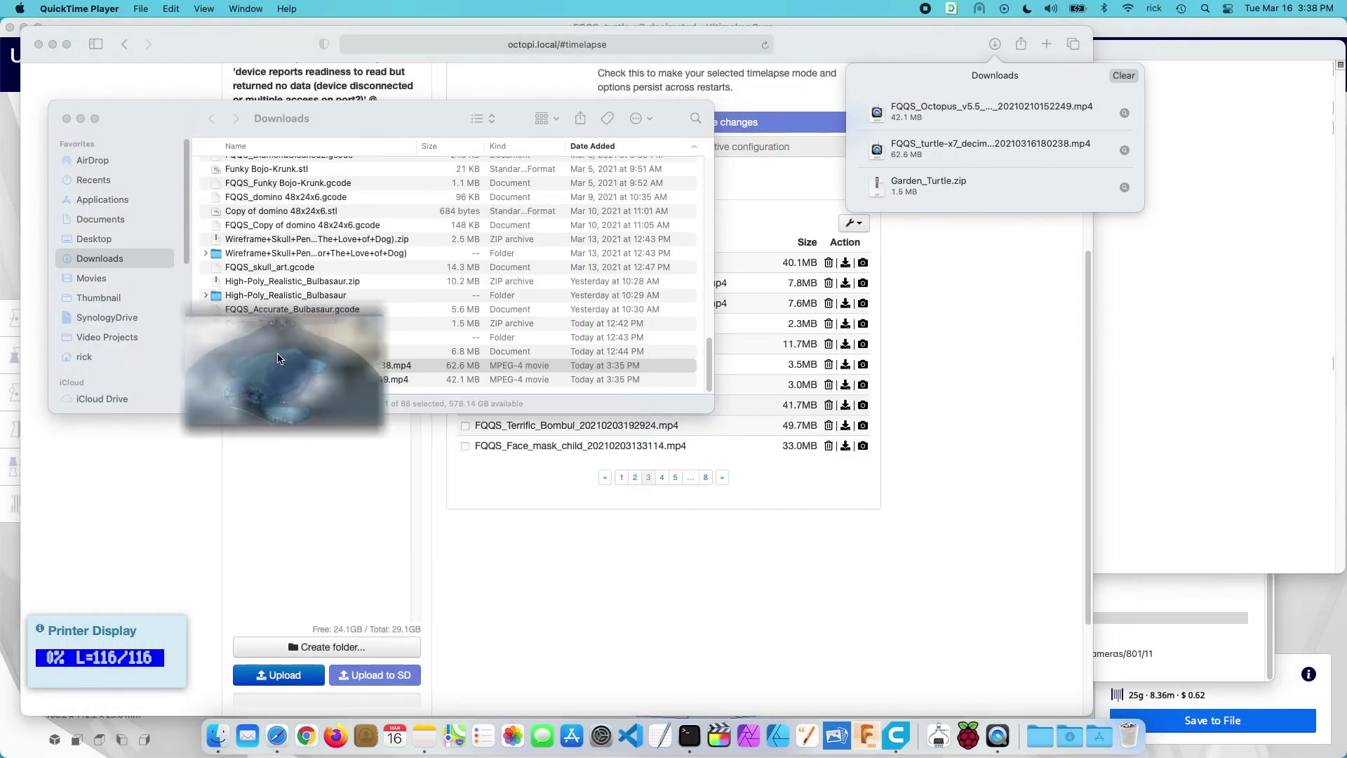
double_click(300, 380)
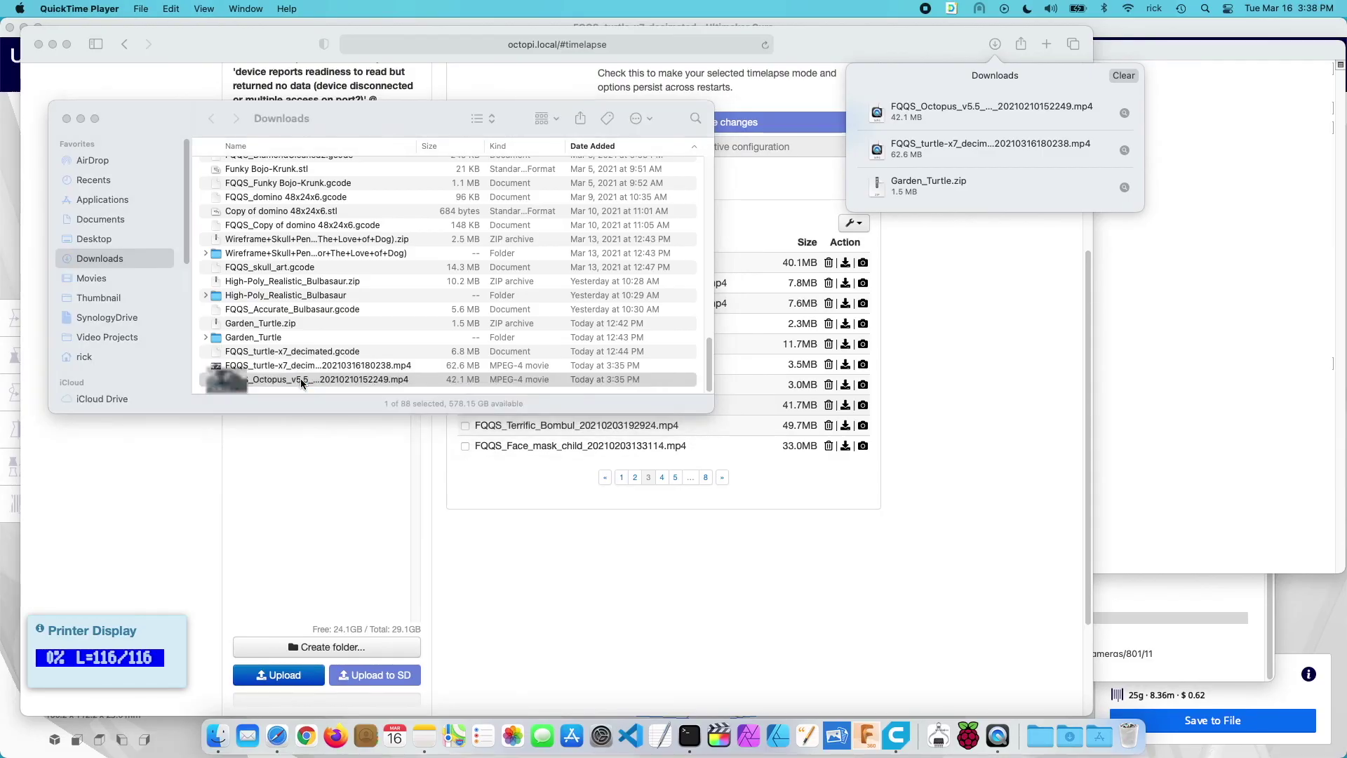
drag(753, 630, 849, 633)
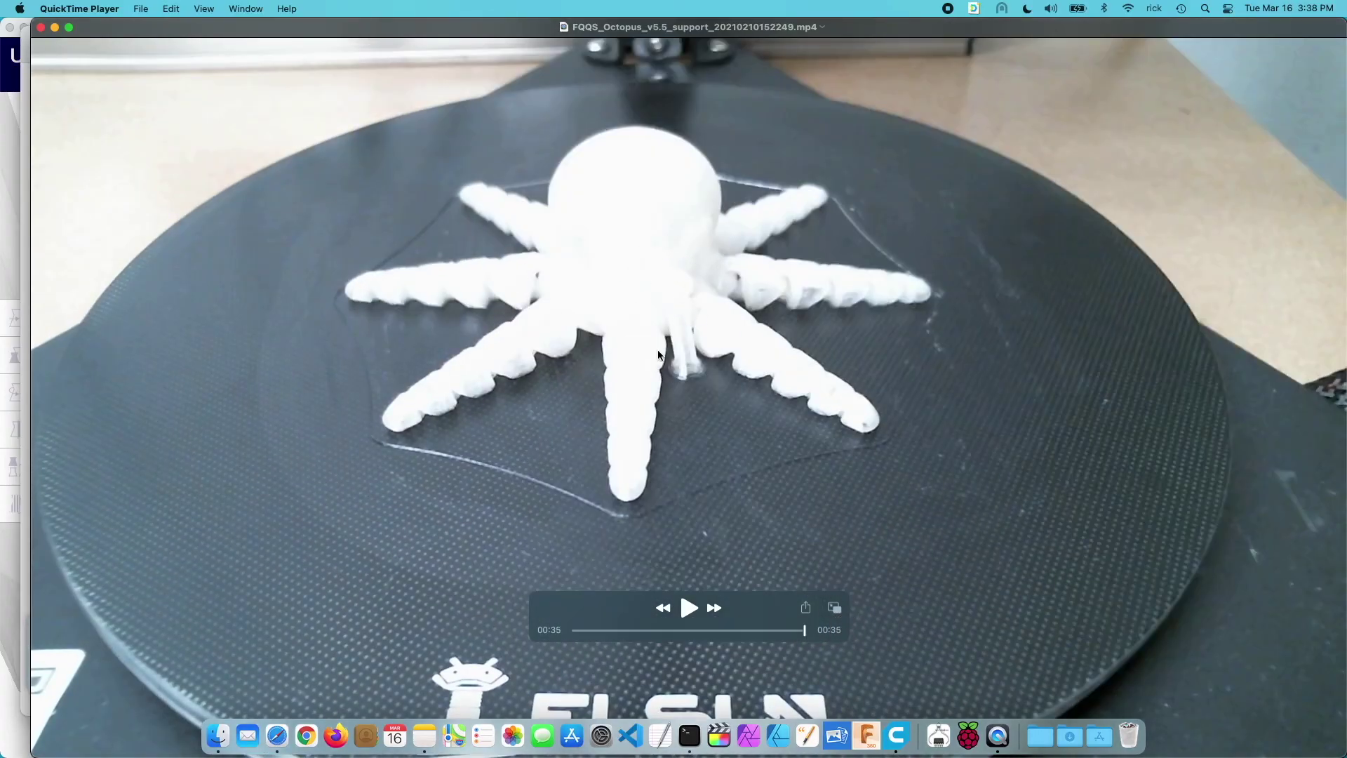